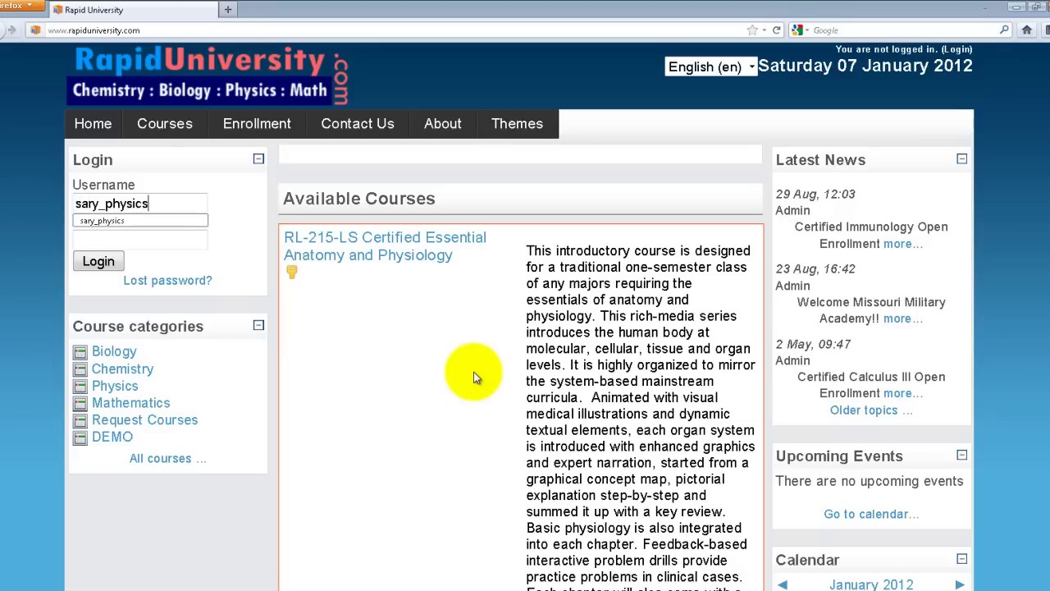
Step: Enter the account password for the filled-in username and log in to the site
key("Tab")
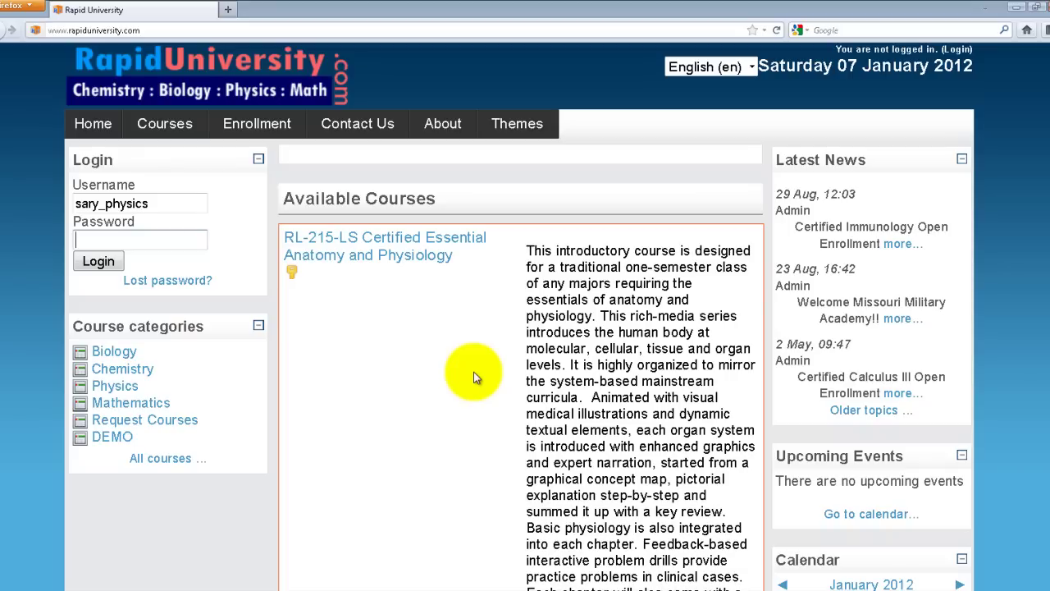
type("•••••••")
key("Return")
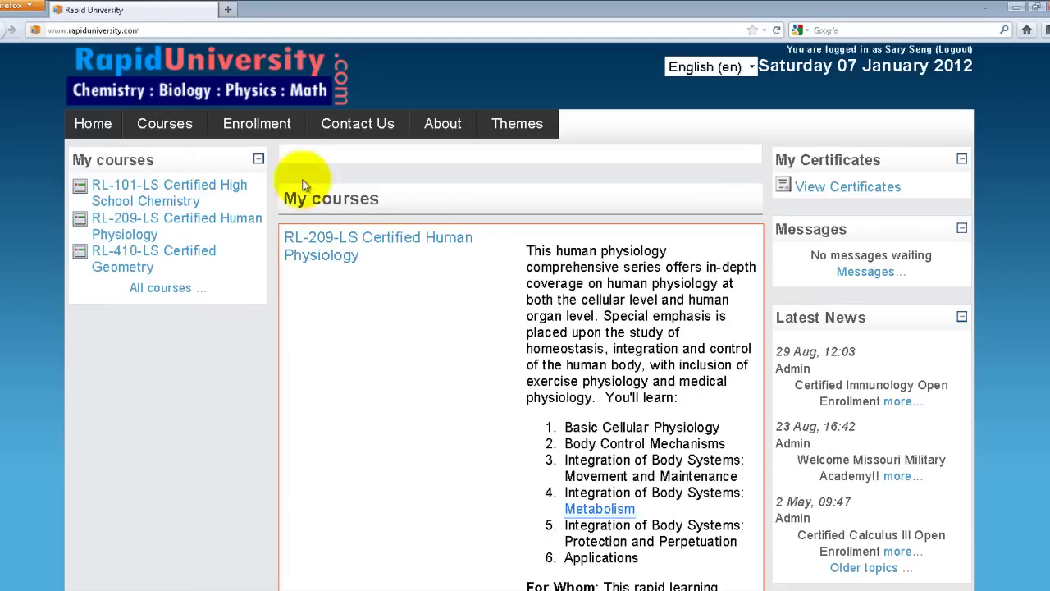
Step: Open the RL-101-LS Certified High School Chemistry course and go to its Reports page
mouse_move(154, 161)
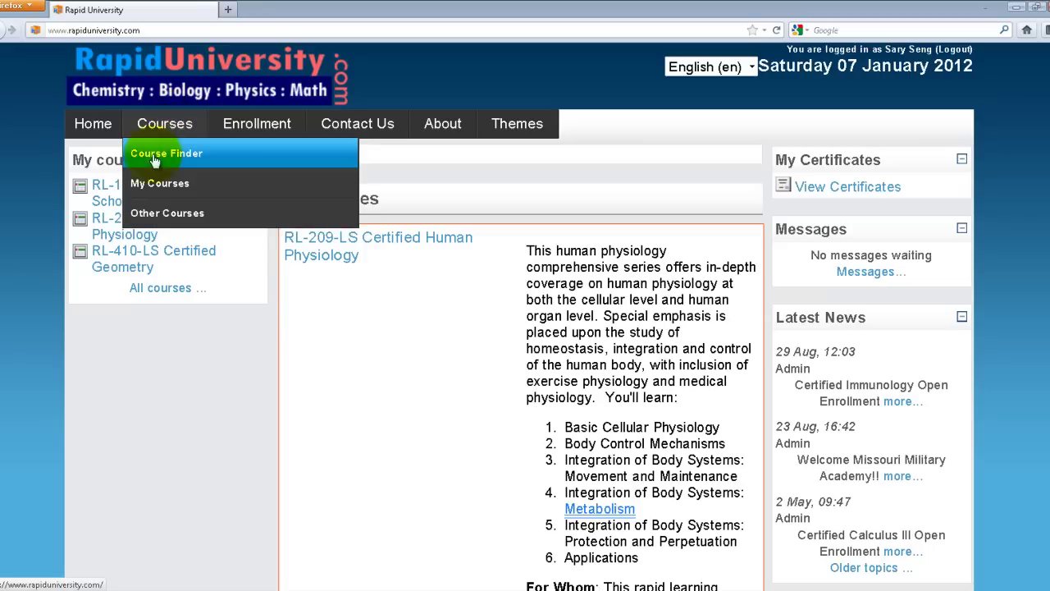
left_click(102, 189)
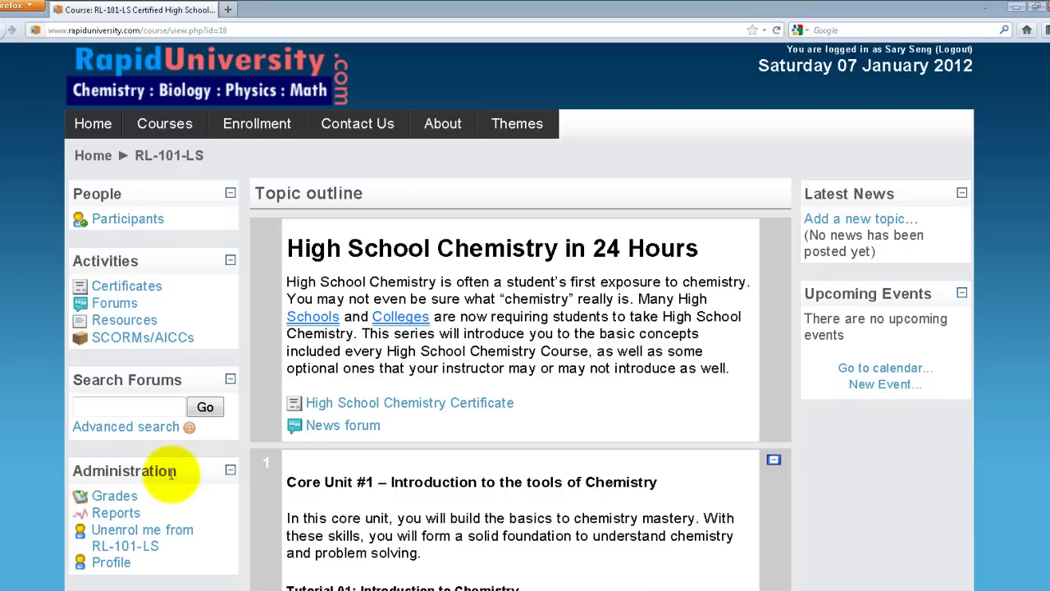
scroll(174, 486, "down", 1)
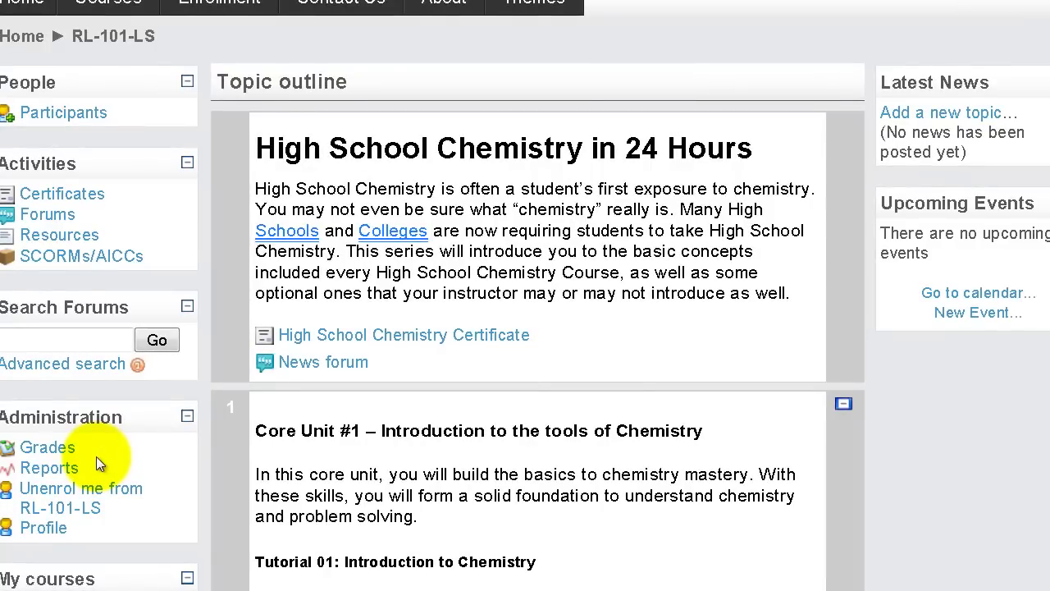
left_click(51, 472)
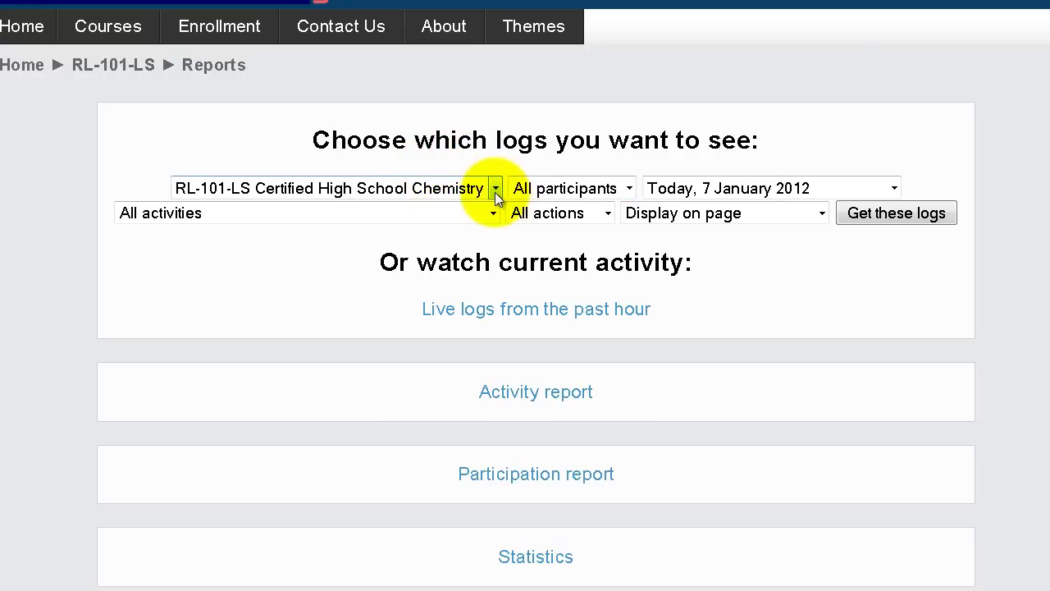
Step: Set the log filter to All participants and All days for the High School Chemistry course
left_click(630, 190)
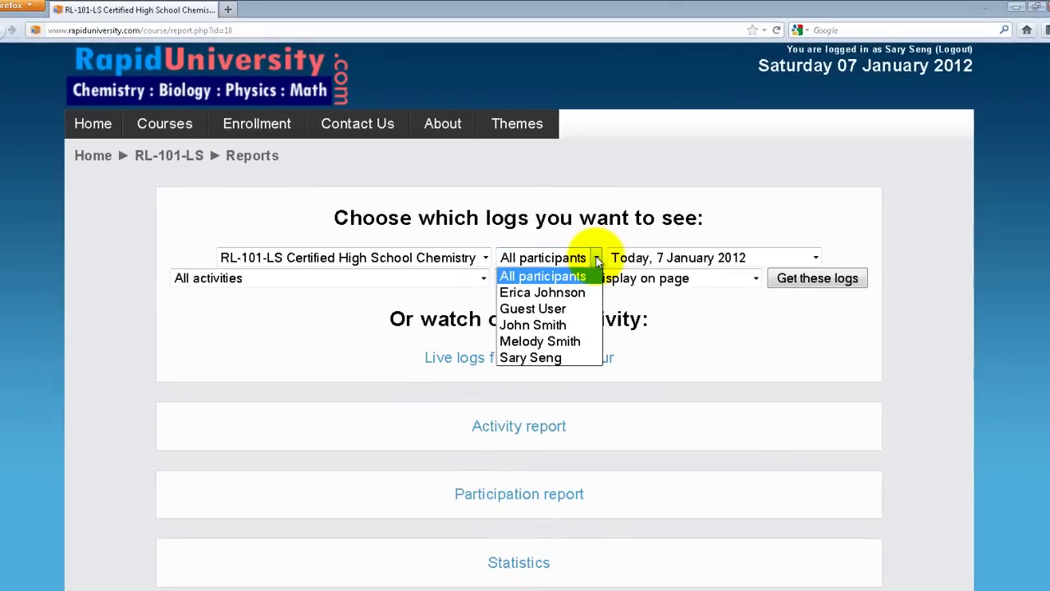
left_click(558, 279)
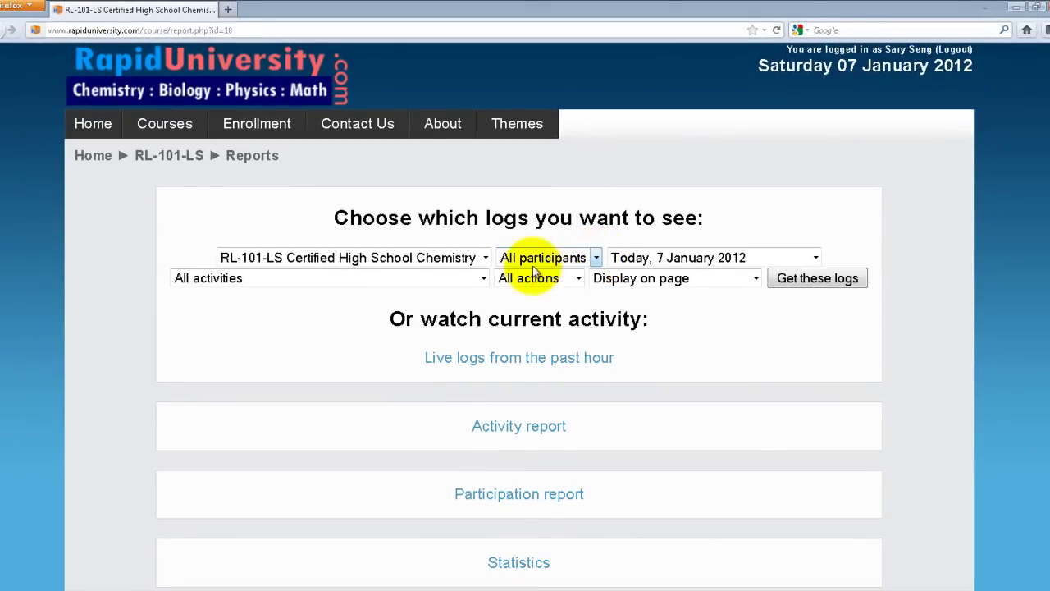
left_click(818, 258)
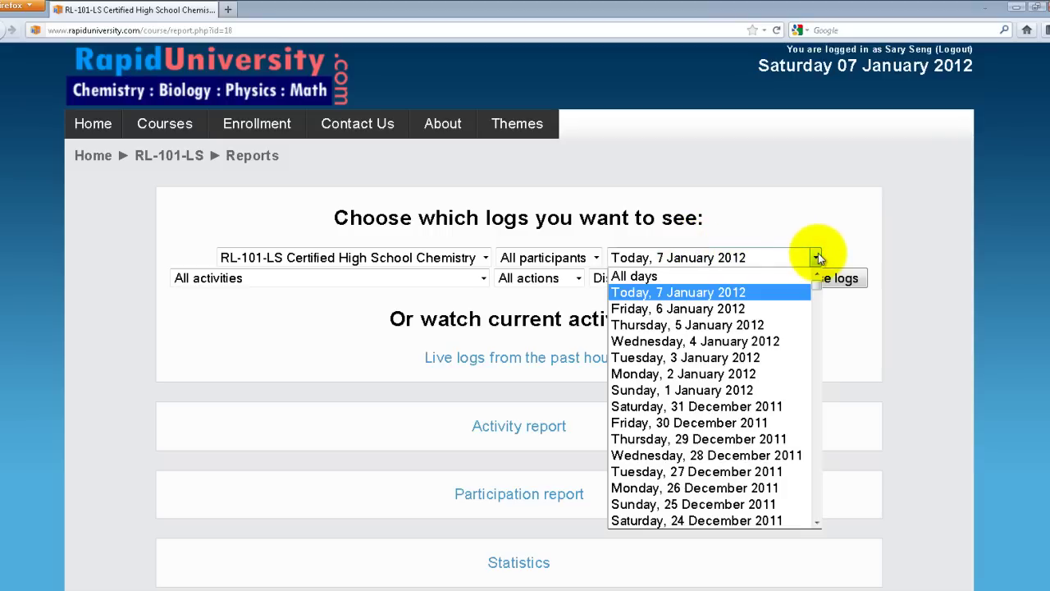
left_click(656, 276)
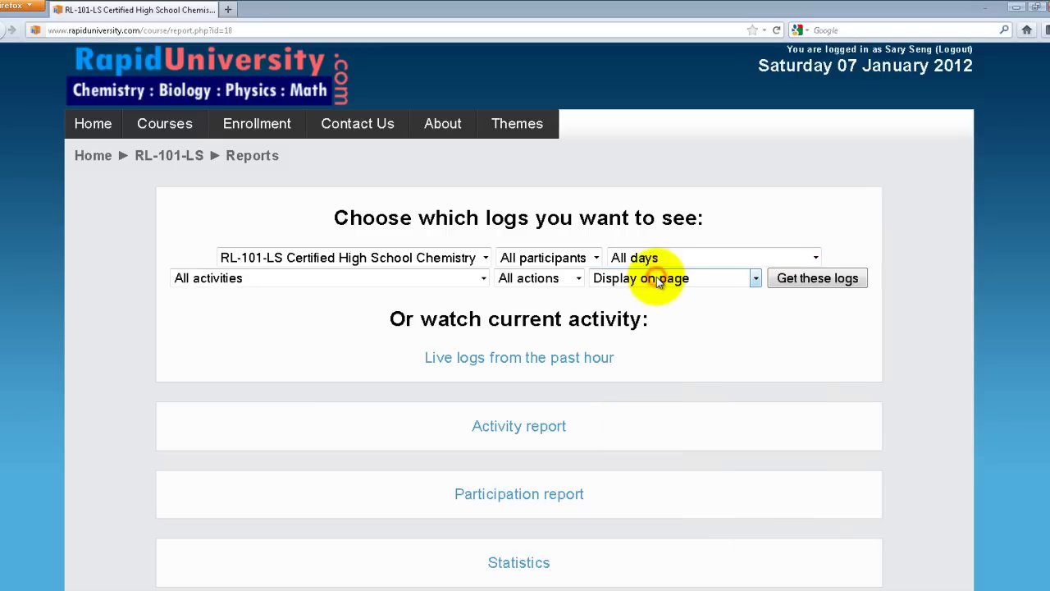
Step: Select All activities, All actions and Display on page for the course logs
left_click(483, 279)
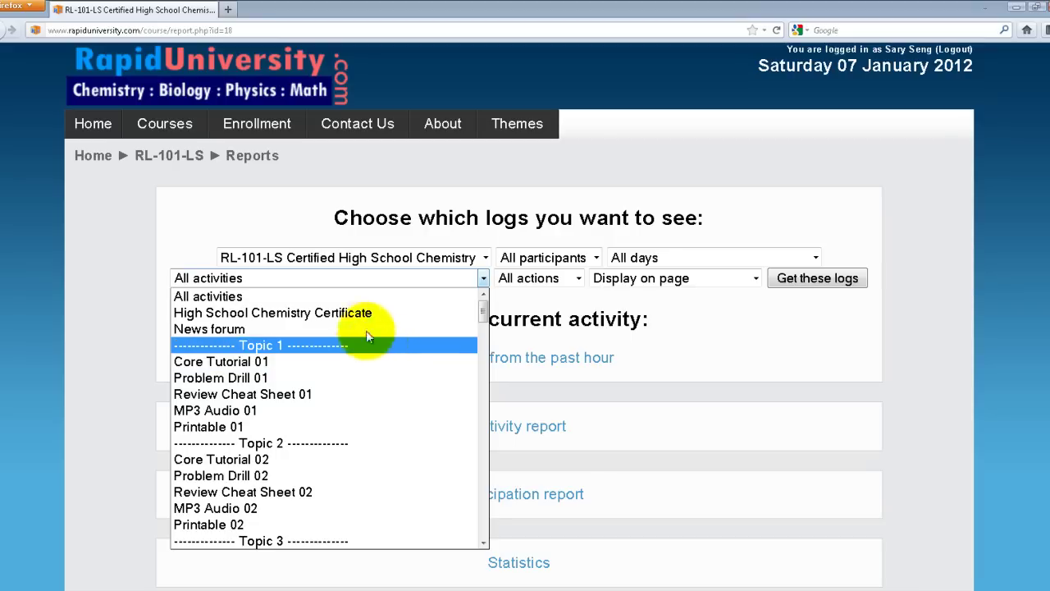
left_click(309, 296)
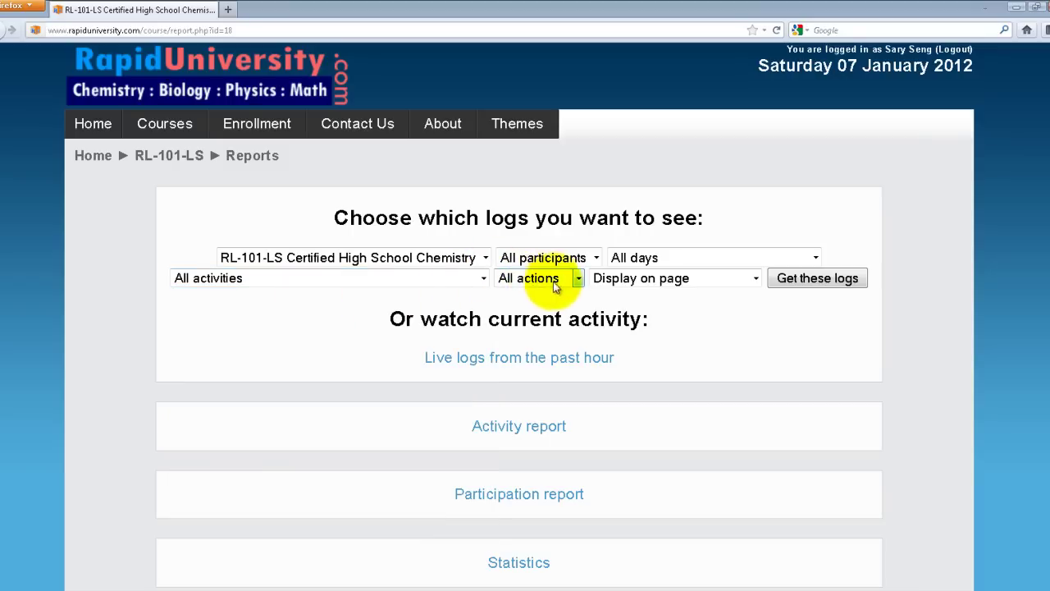
left_click(577, 279)
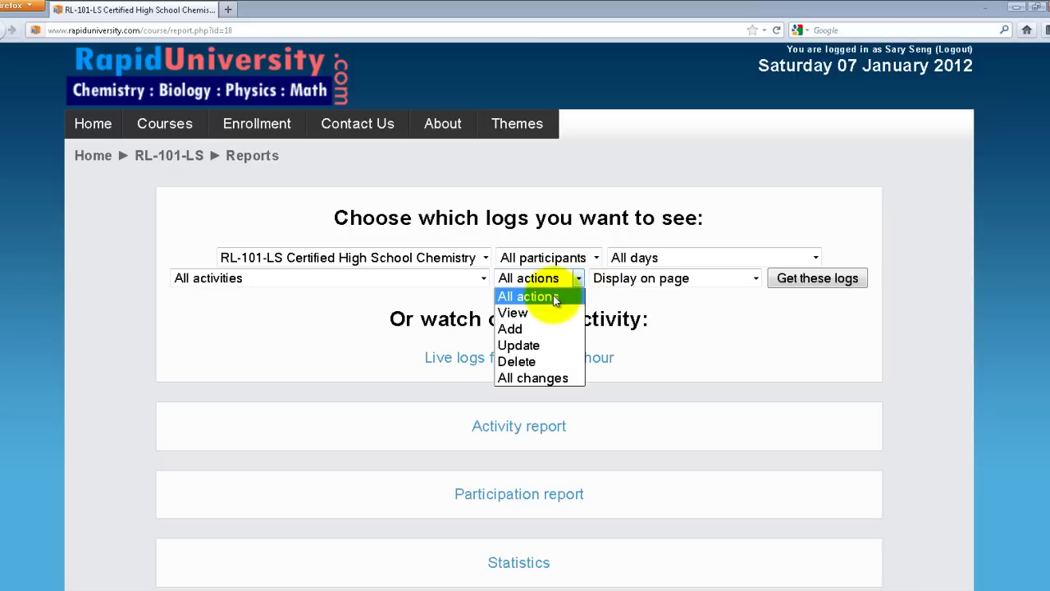
left_click(554, 297)
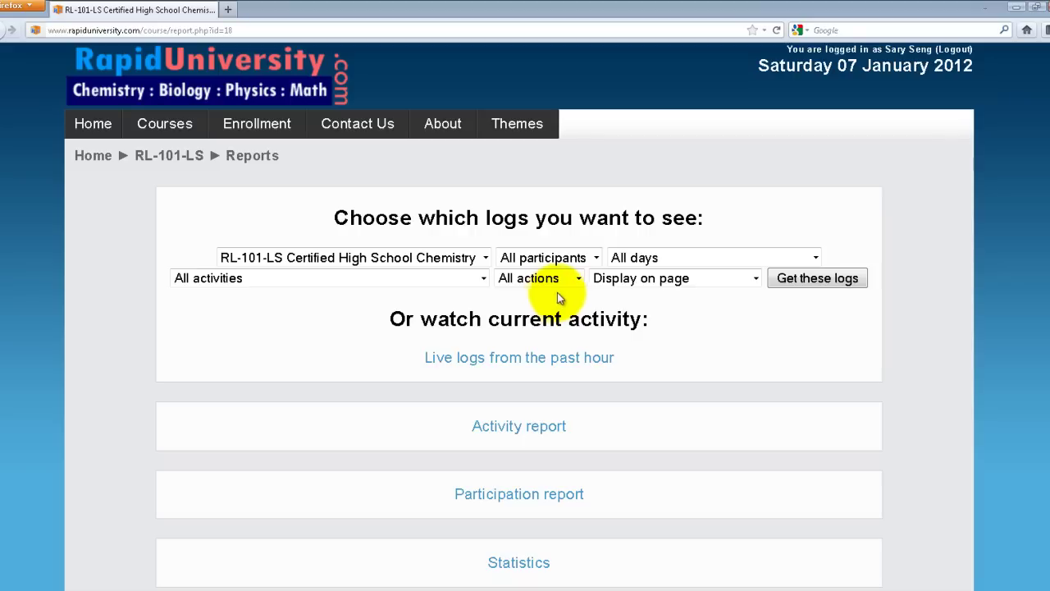
left_click(753, 279)
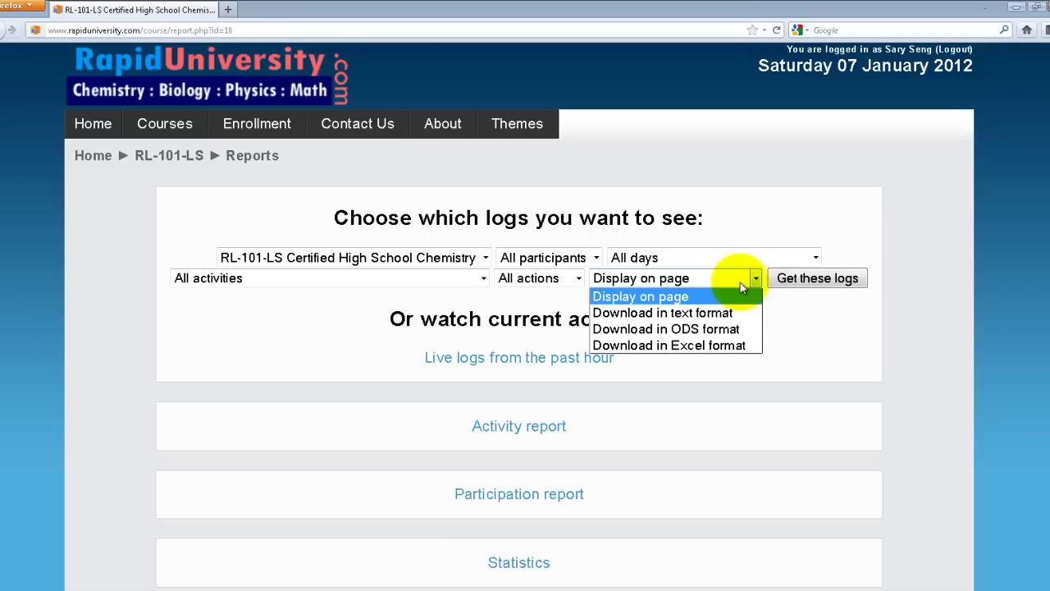
left_click(671, 297)
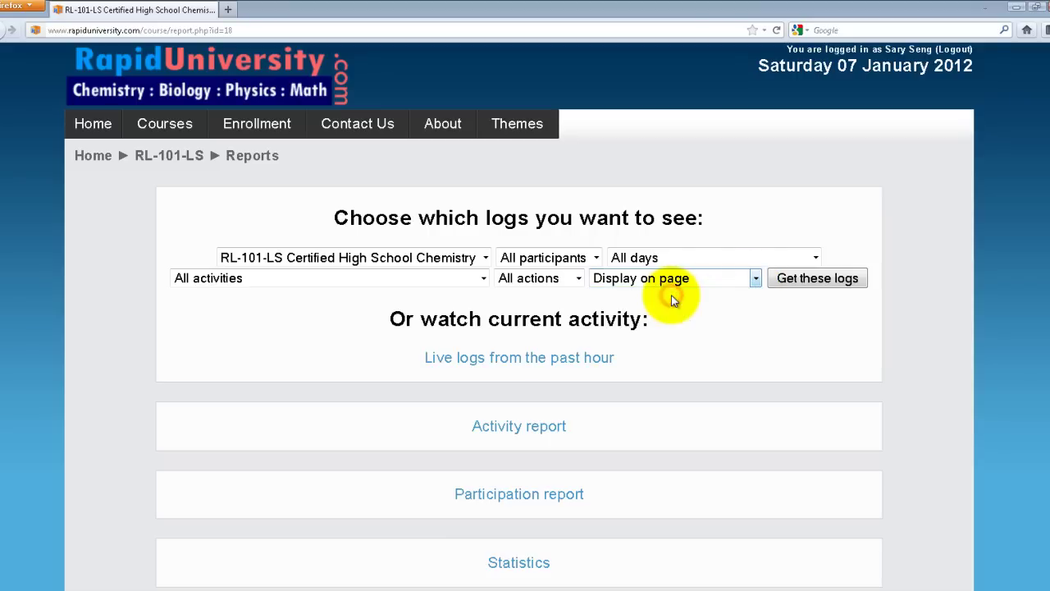
Step: Get the filtered course logs, look through the listed records, and return to the Reports page
left_click(810, 279)
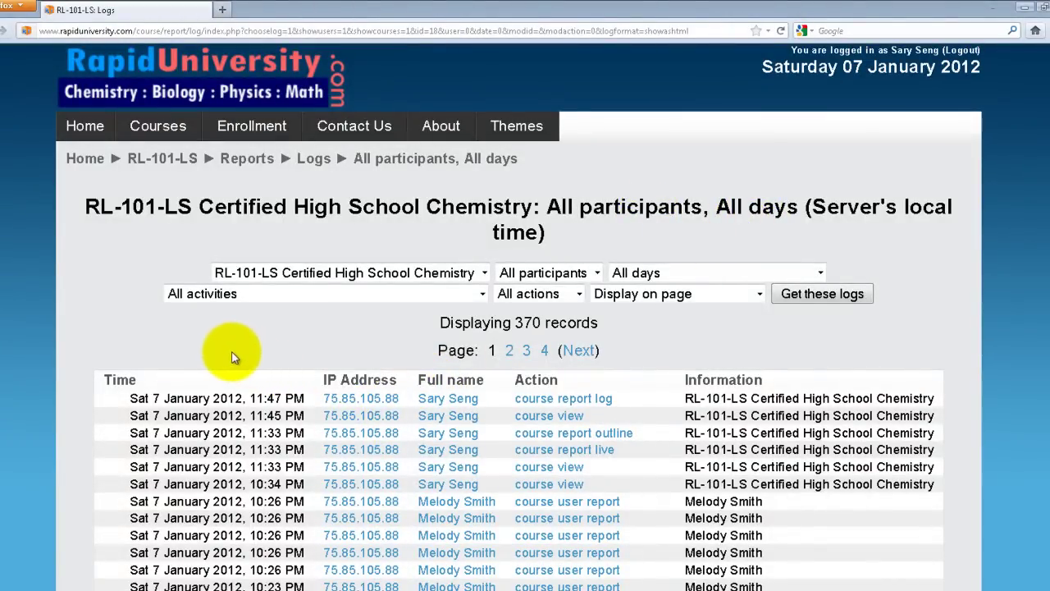
scroll(232, 353, "down", 1)
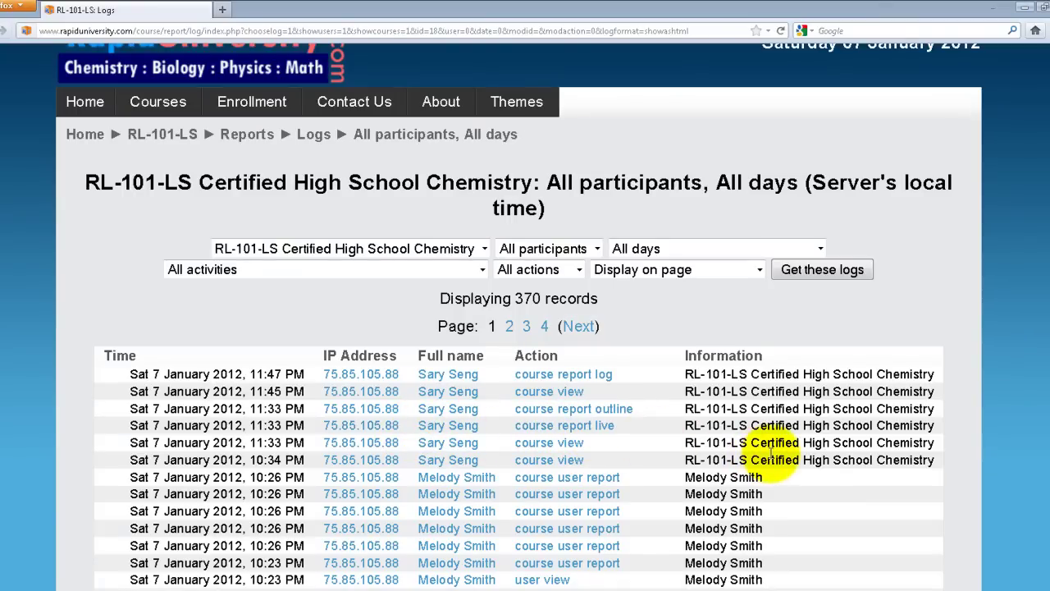
scroll(771, 453, "down", 4)
scroll(771, 453, "down", 3)
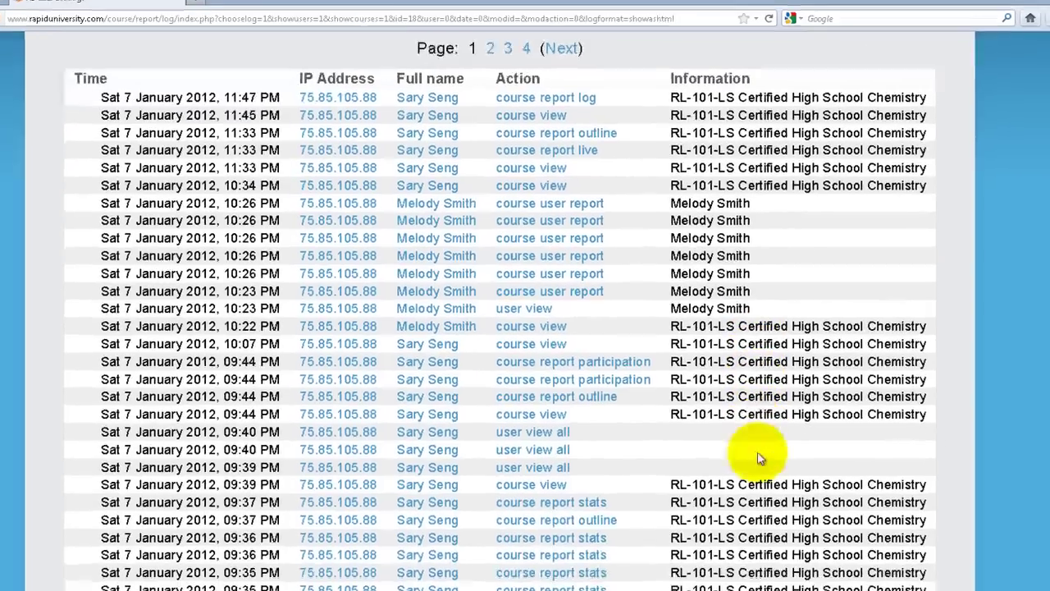
scroll(696, 445, "up", 4)
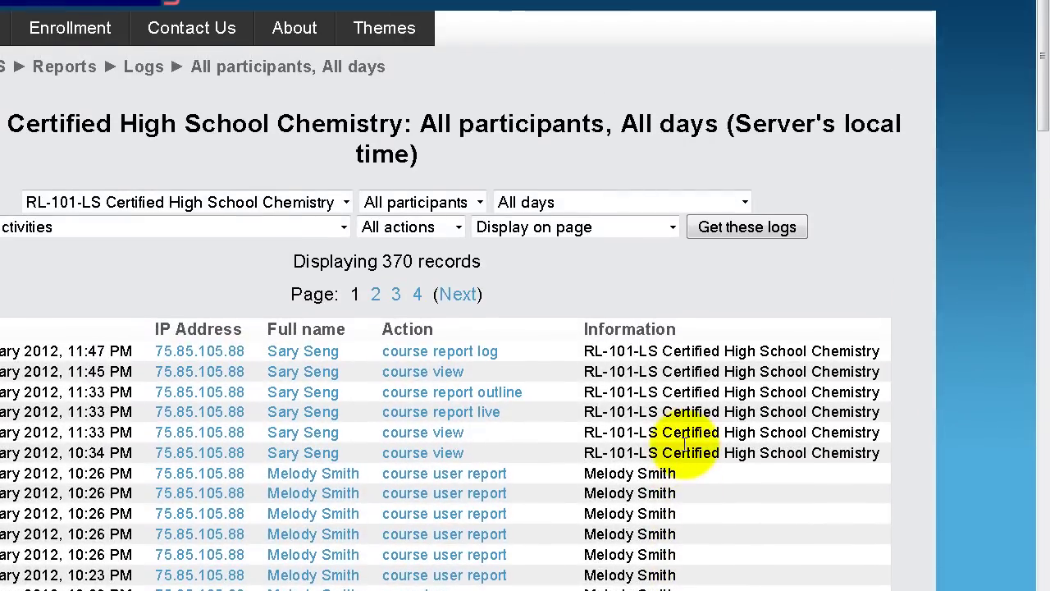
scroll(685, 443, "up", 1)
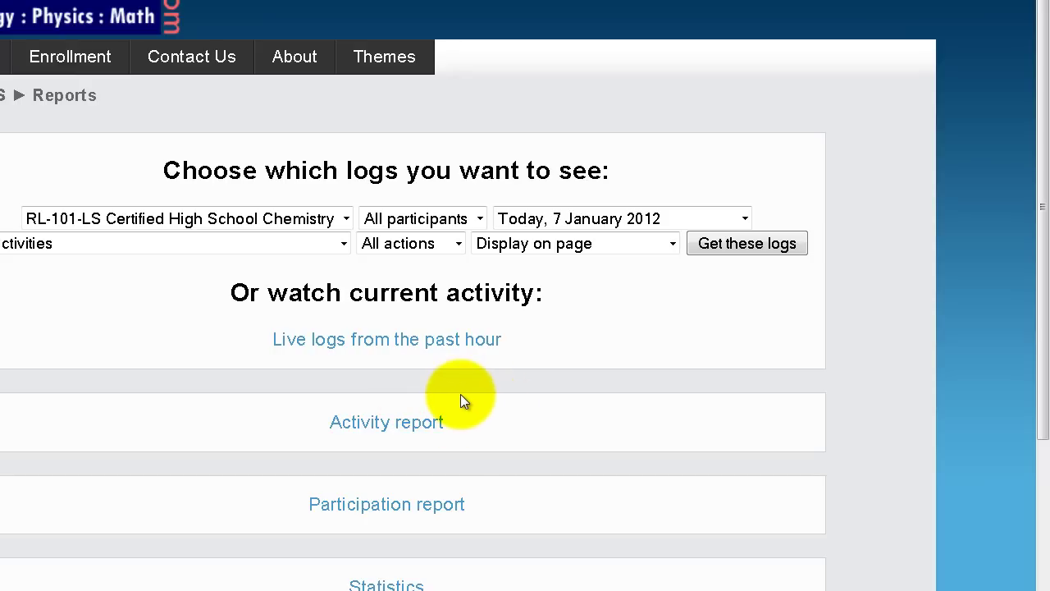
Step: View the live logs from the past hour and close their separate window
left_click(317, 342)
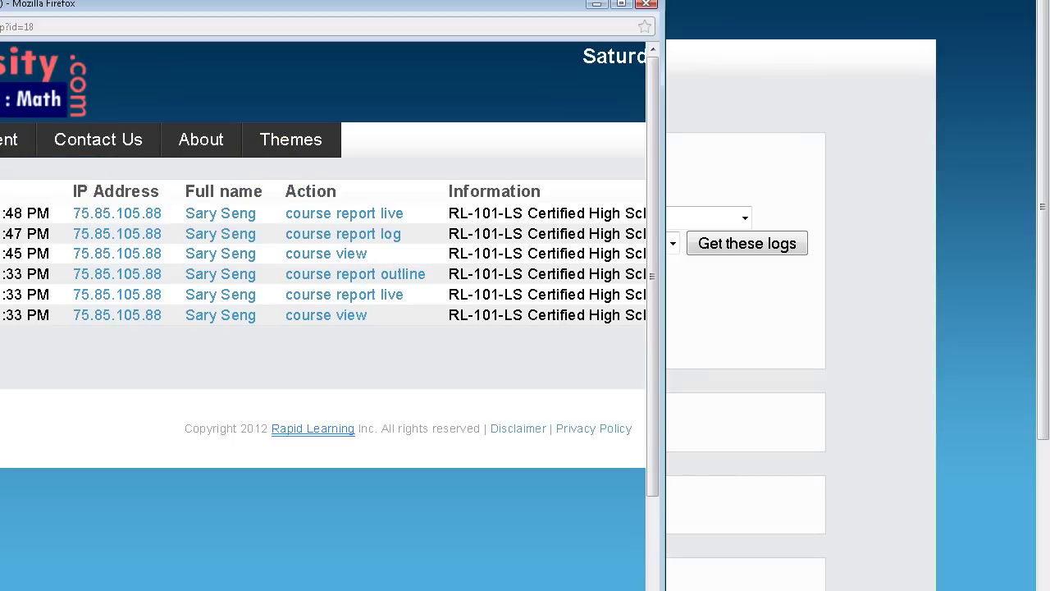
left_click(655, 8)
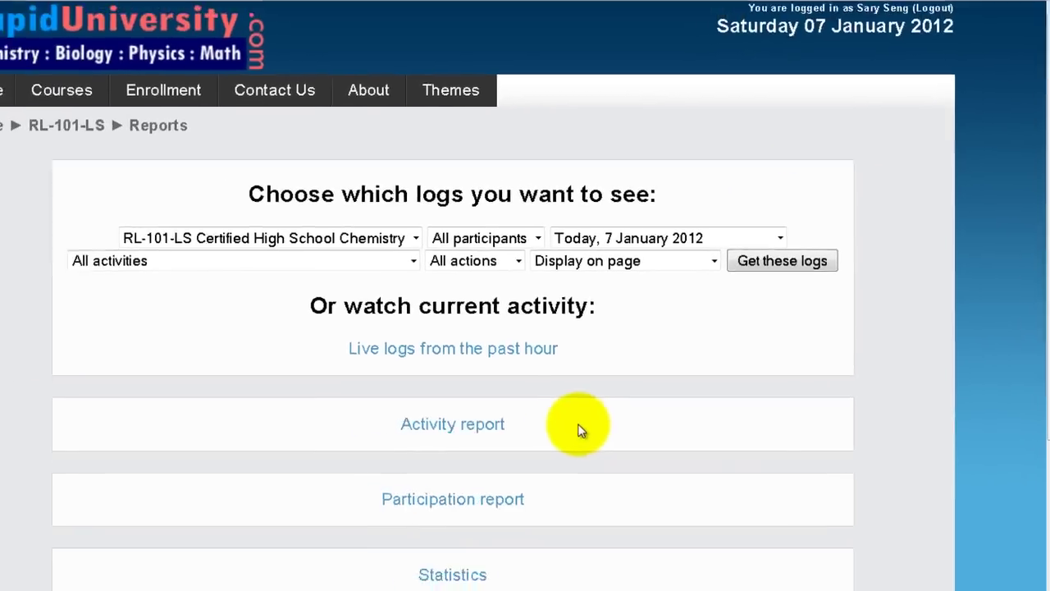
Step: Open the Activity report, examine views and last access for each topic's items, and return to the Reports page
left_click(468, 431)
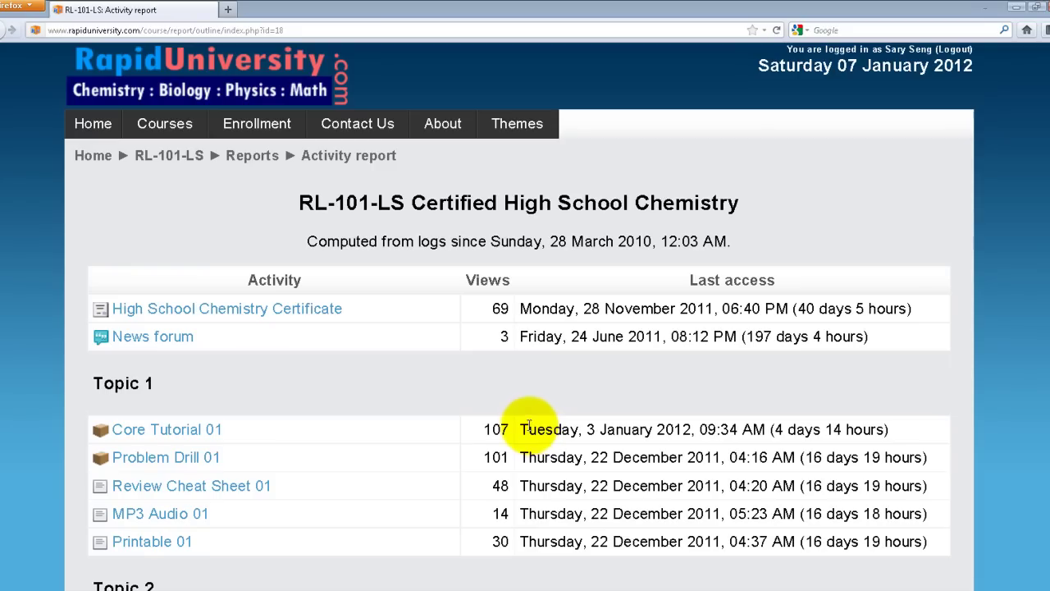
scroll(442, 396, "down", 1)
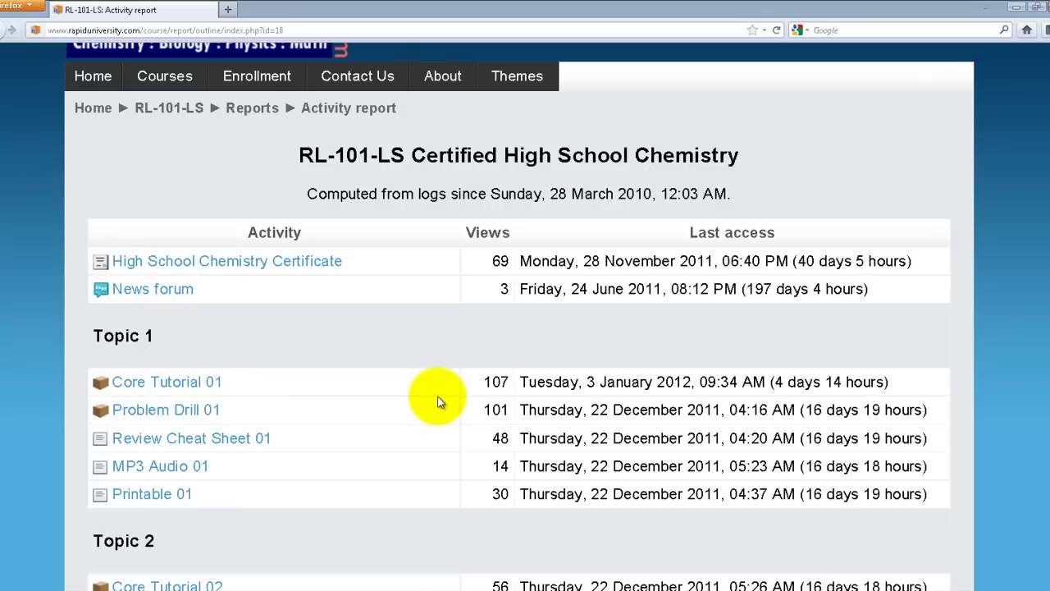
scroll(438, 402, "down", 1)
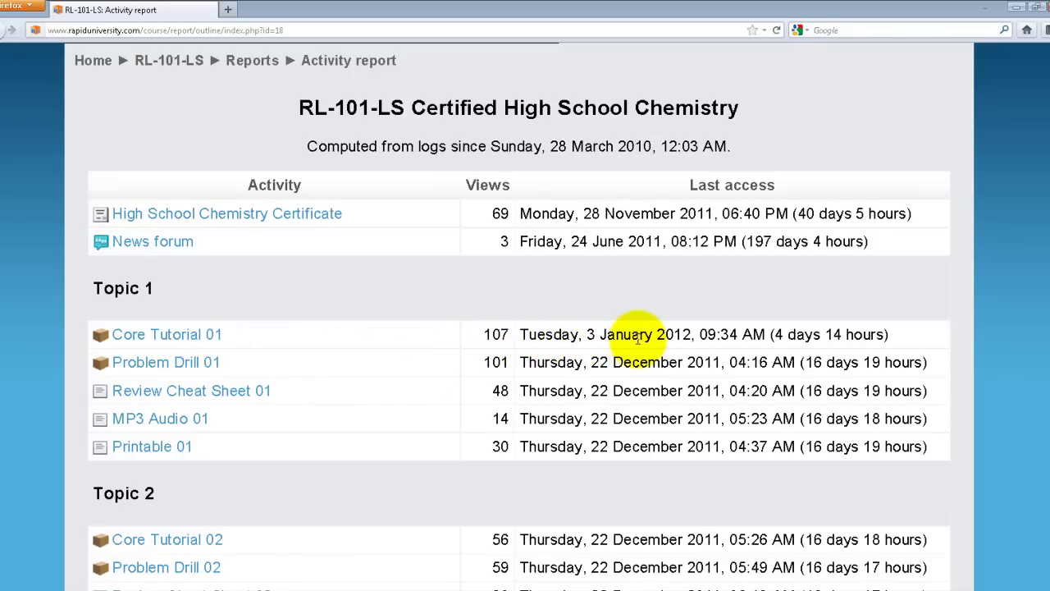
scroll(486, 363, "down", 5)
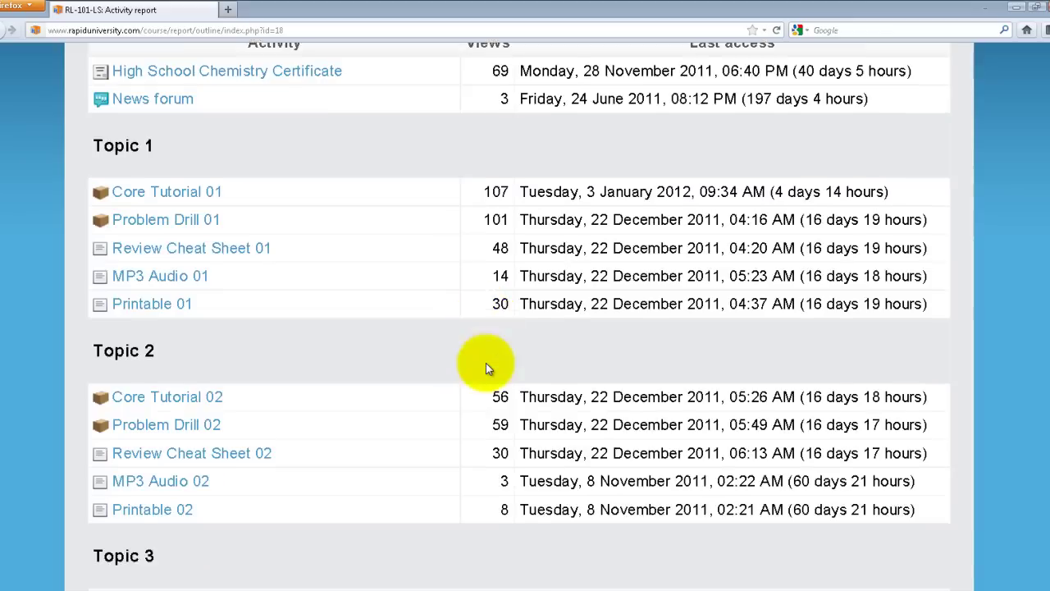
scroll(485, 362, "down", 15)
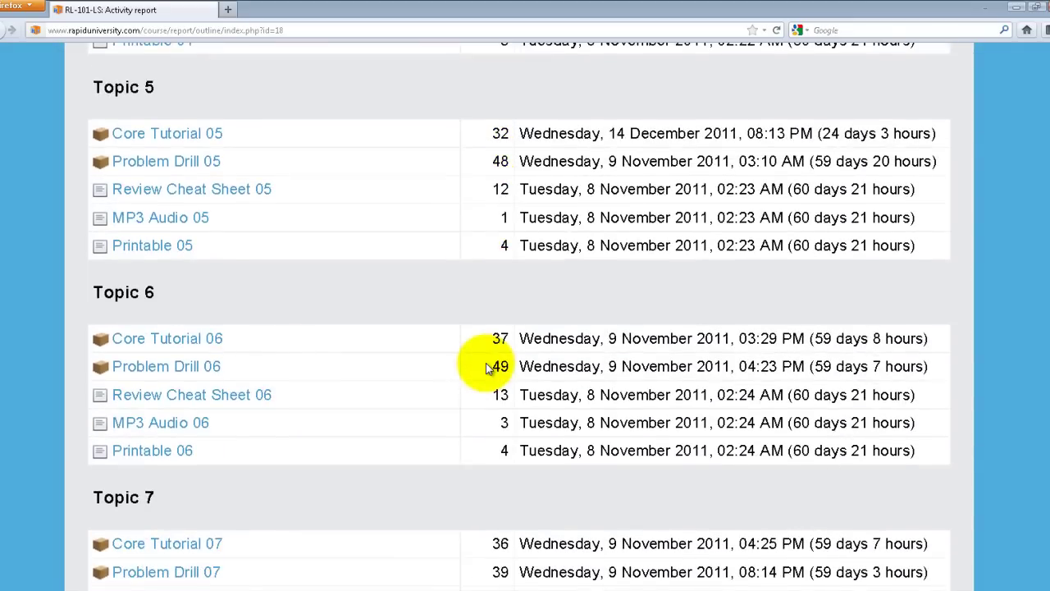
scroll(486, 362, "down", 7)
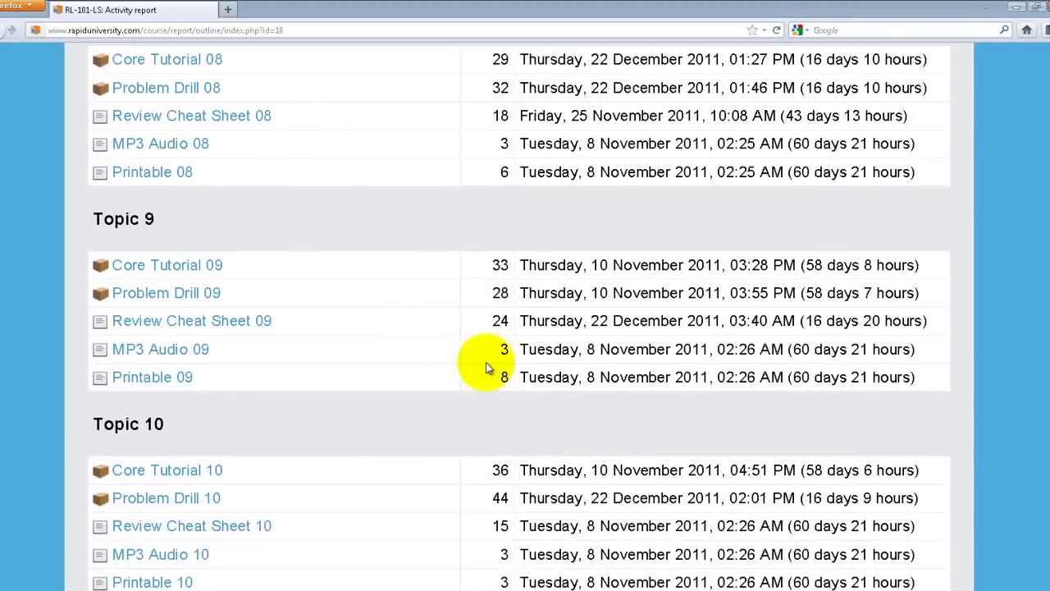
scroll(479, 371, "down", 10)
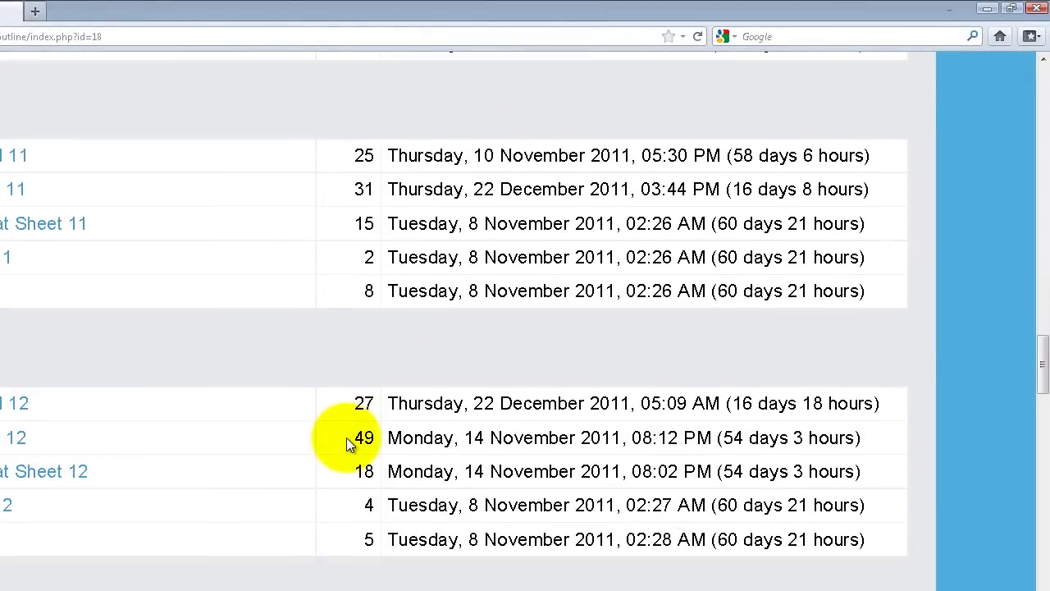
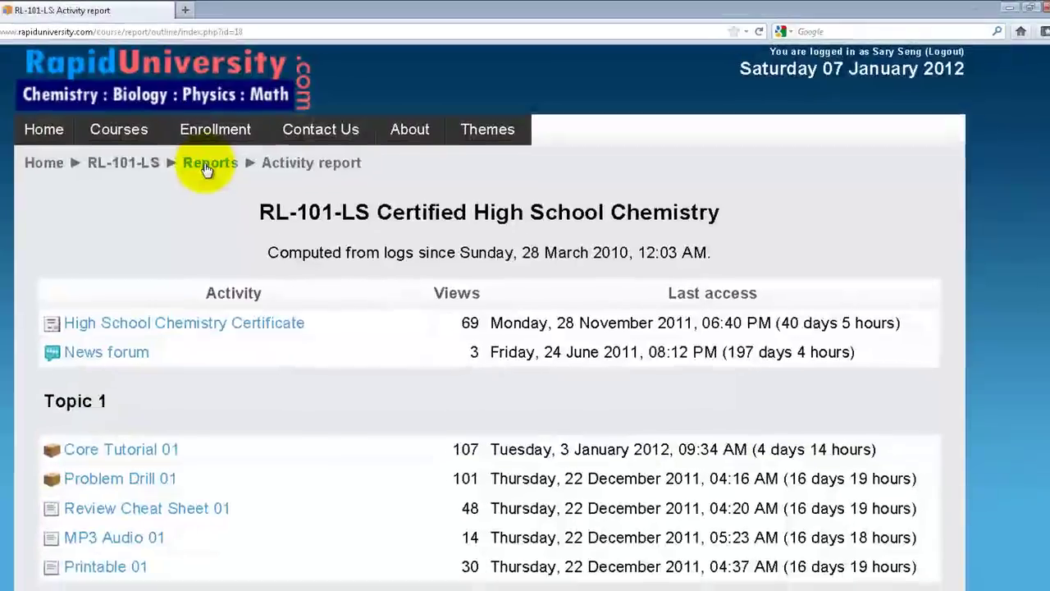
left_click(61, 194)
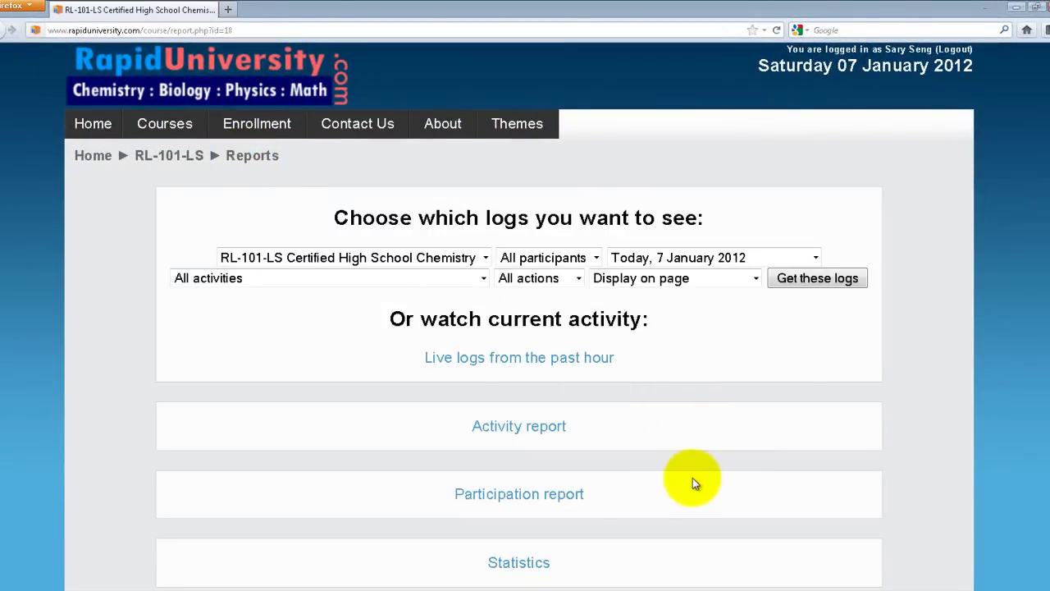
Step: Open the Participation report and set the activity module to Core Tutorial 01
left_click(498, 500)
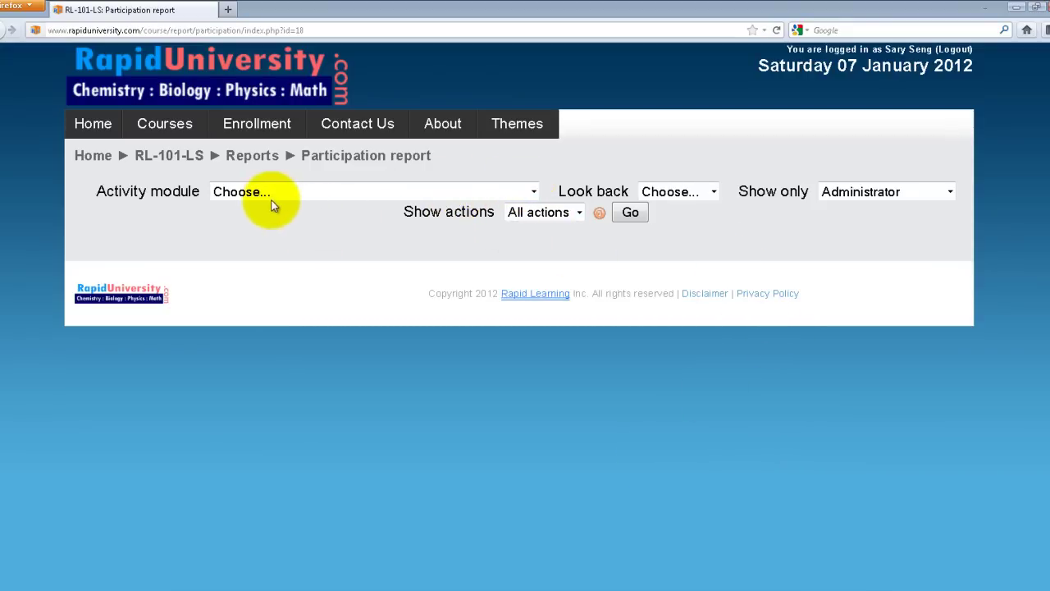
left_click(355, 197)
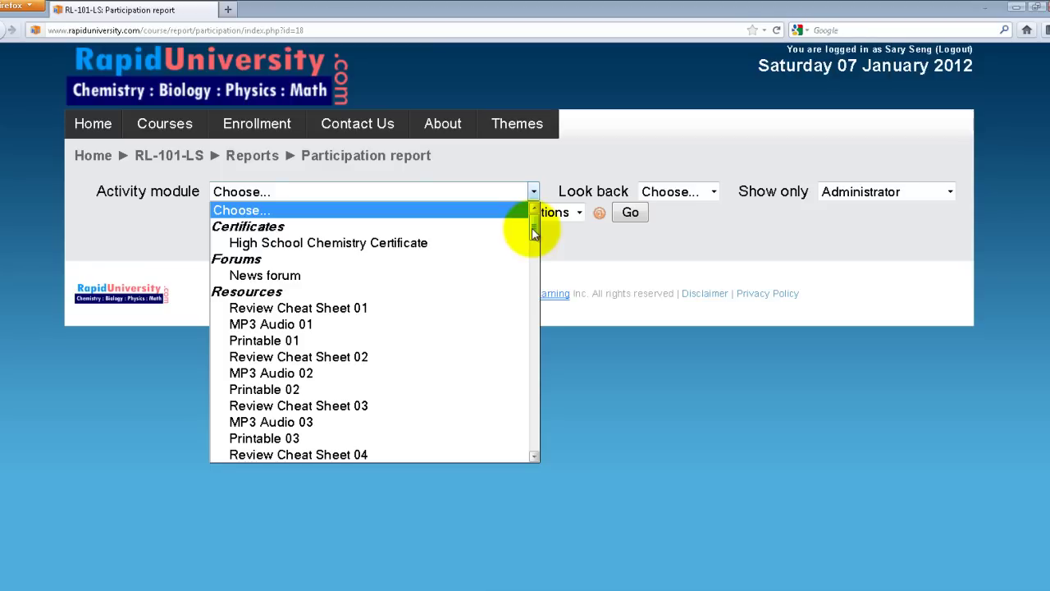
left_click_drag(533, 234, 511, 377)
left_click(398, 273)
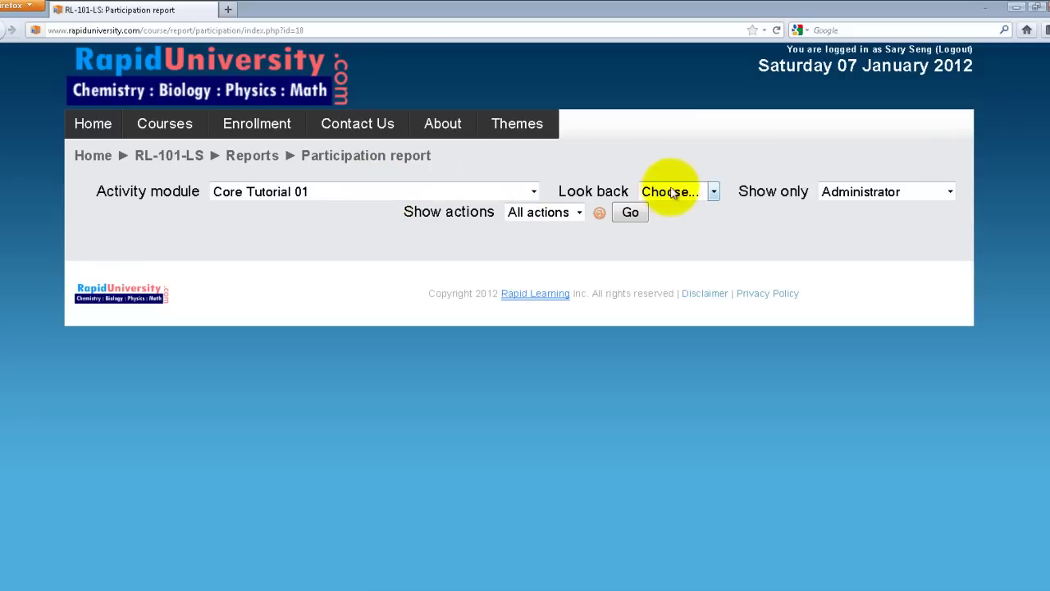
Step: Set the participation report to look back over the last year and show only the Student role
left_click(712, 193)
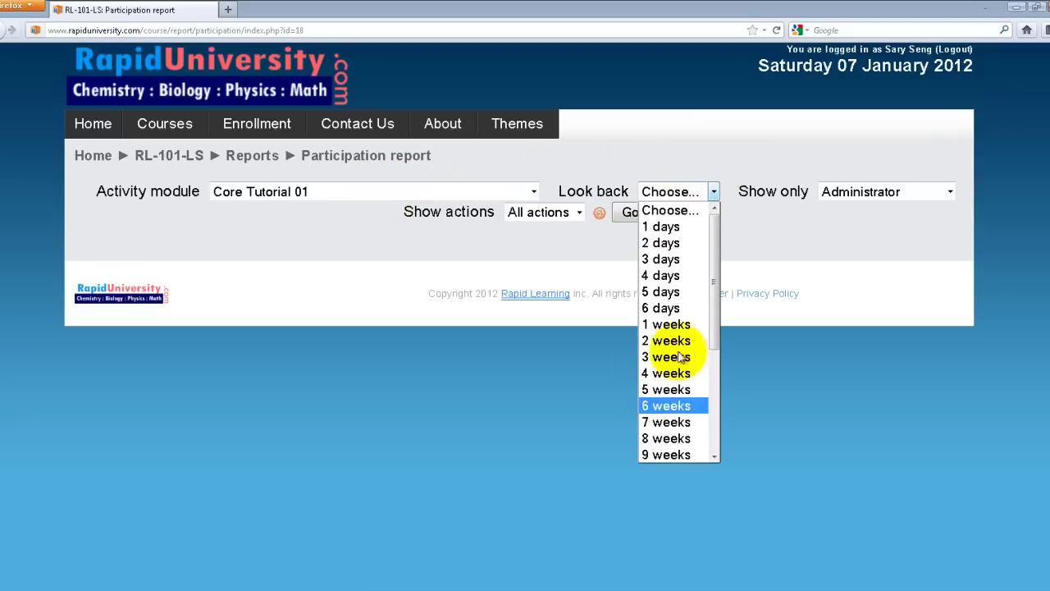
left_click_drag(709, 322, 711, 440)
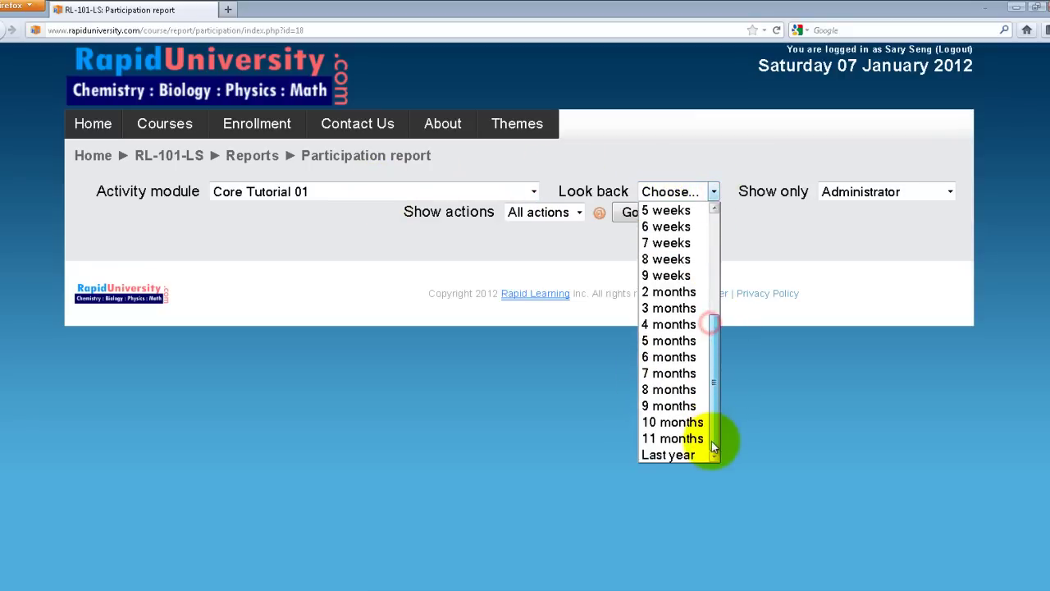
left_click(660, 455)
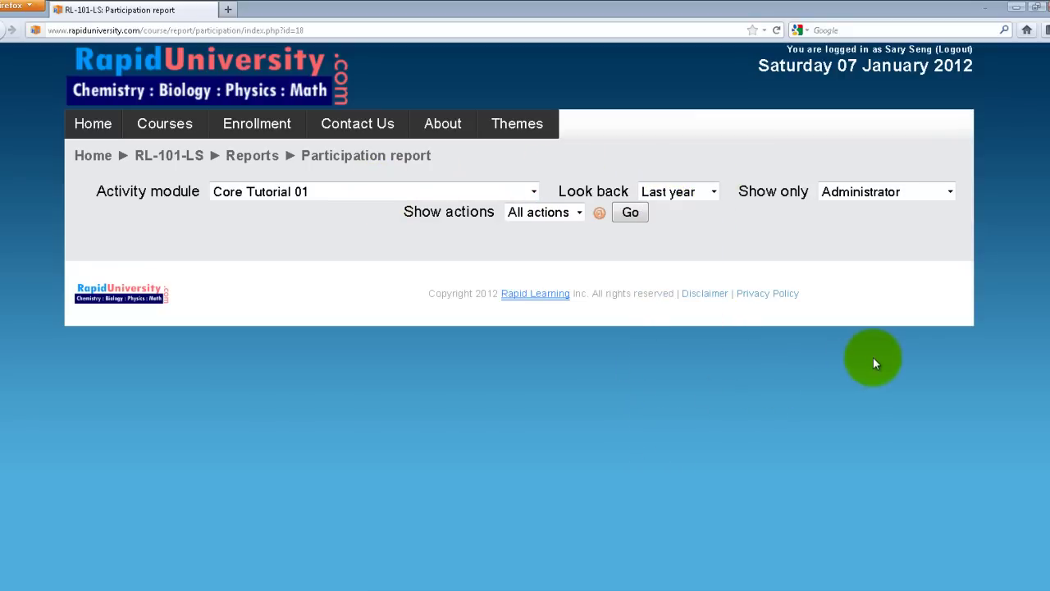
left_click(951, 193)
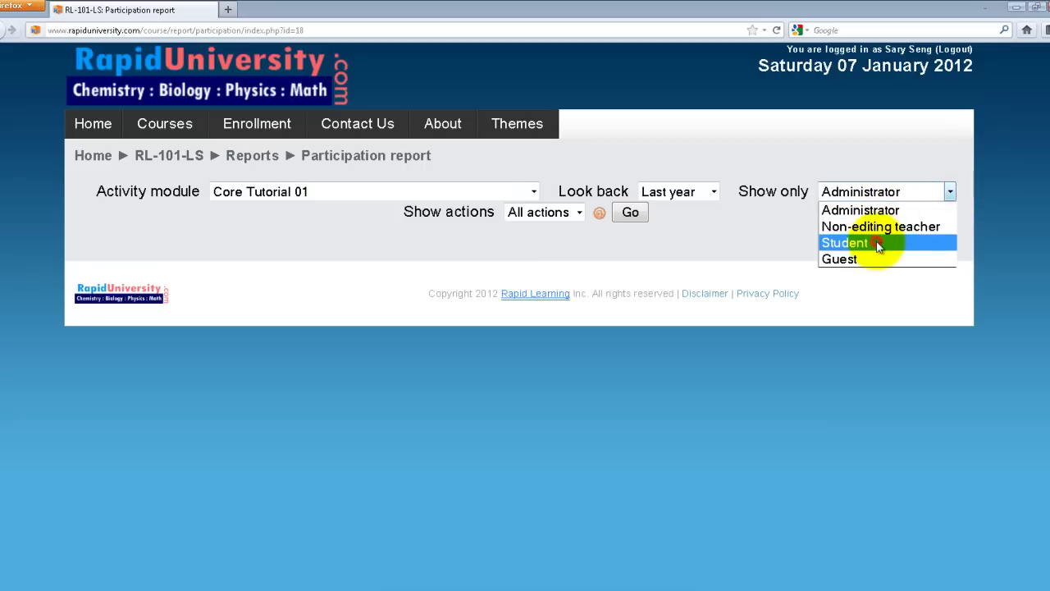
left_click(874, 241)
left_click(951, 193)
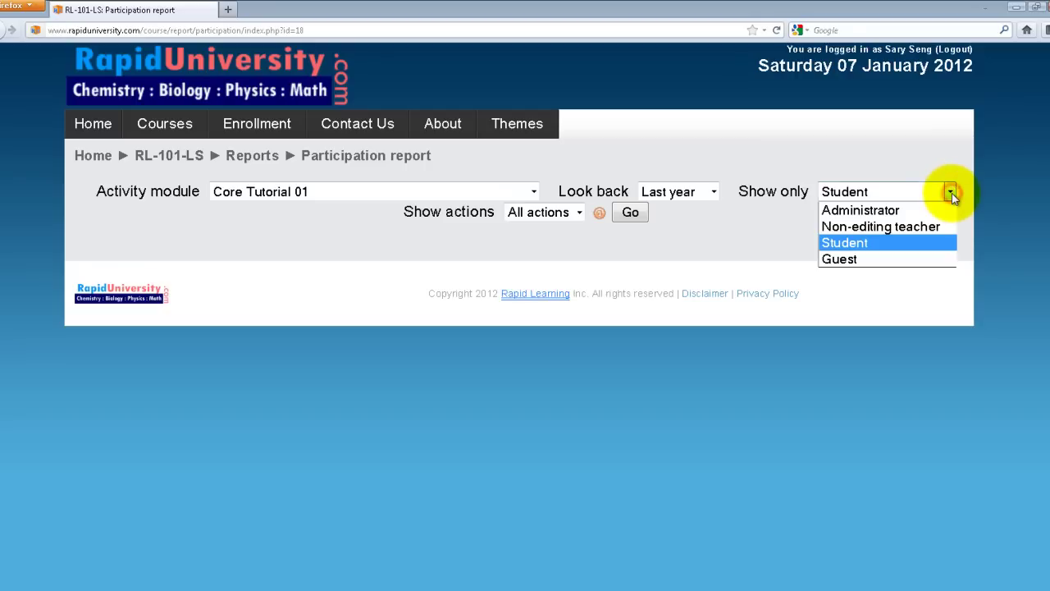
left_click(893, 242)
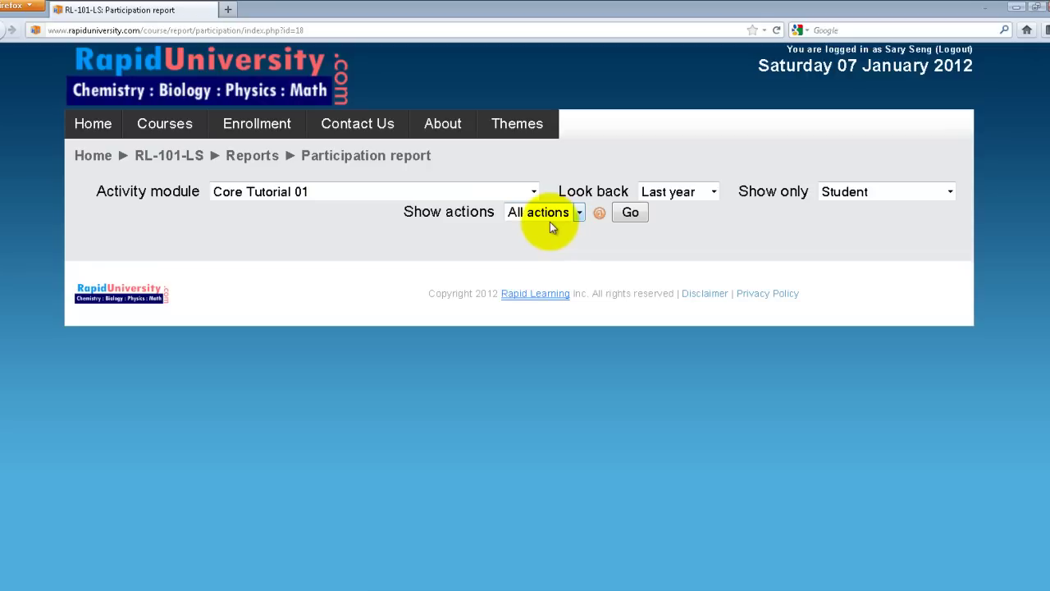
Step: Keep All actions as the shown actions and generate the participation report
left_click(578, 213)
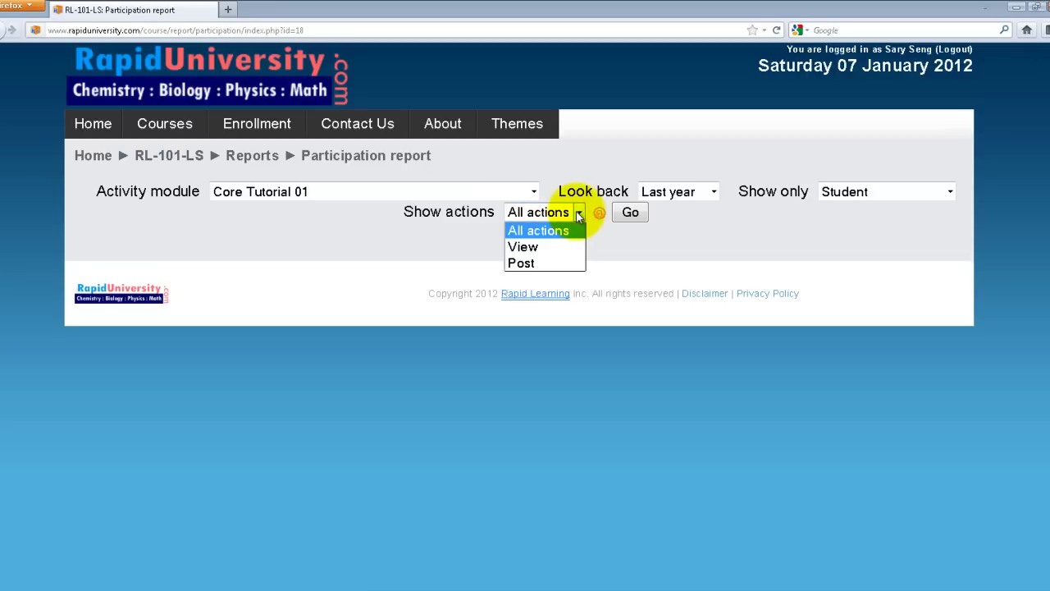
left_click(556, 235)
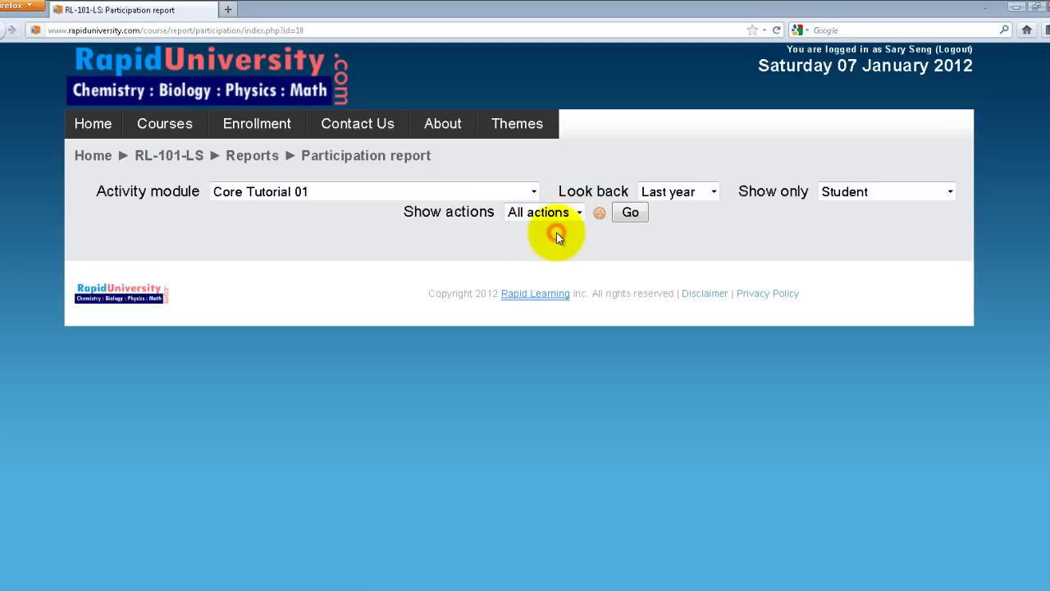
left_click(629, 213)
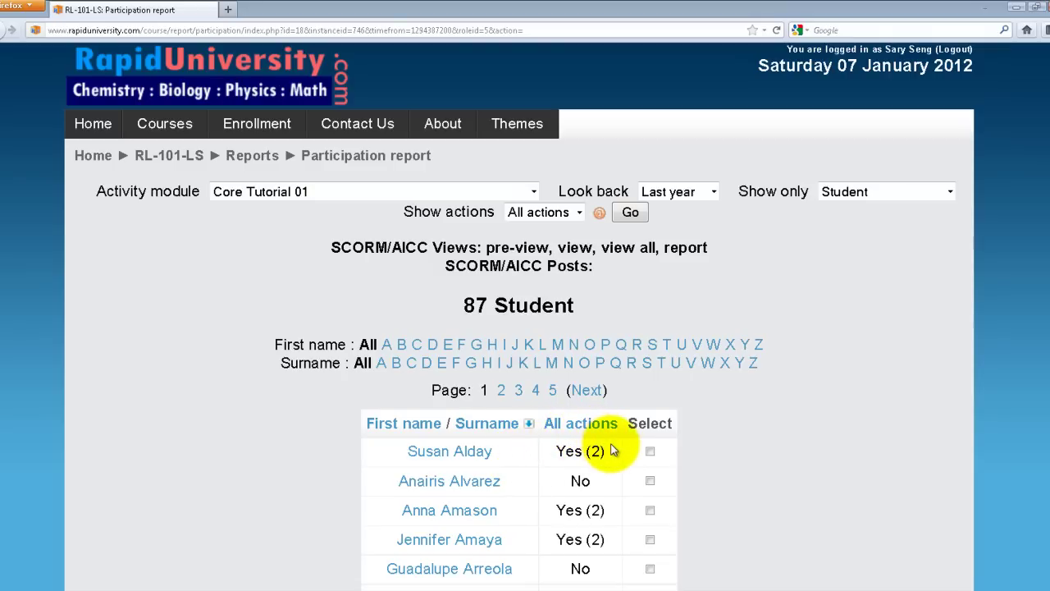
Step: Select the second listed student, who has no recorded actions, and choose Add / send message for the selected users
scroll(610, 448, "down", 1)
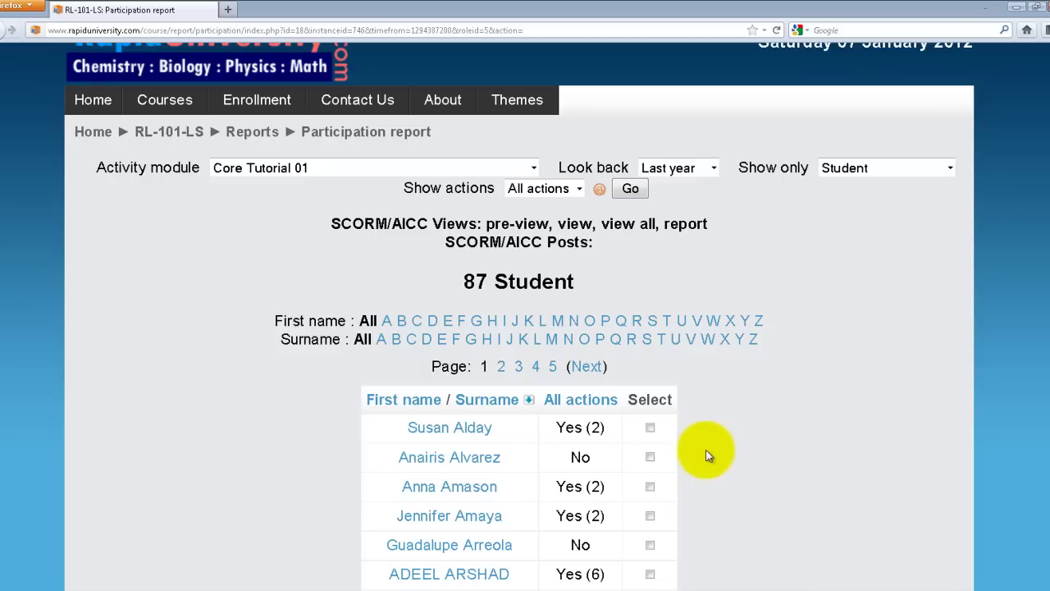
left_click(651, 457)
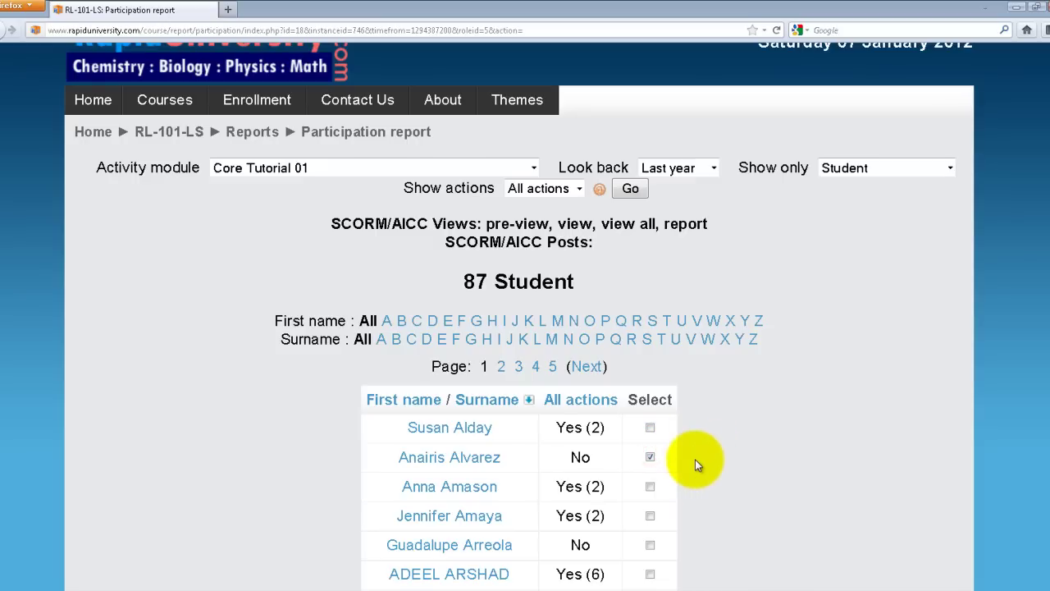
scroll(694, 465, "down", 1)
scroll(690, 464, "down", 9)
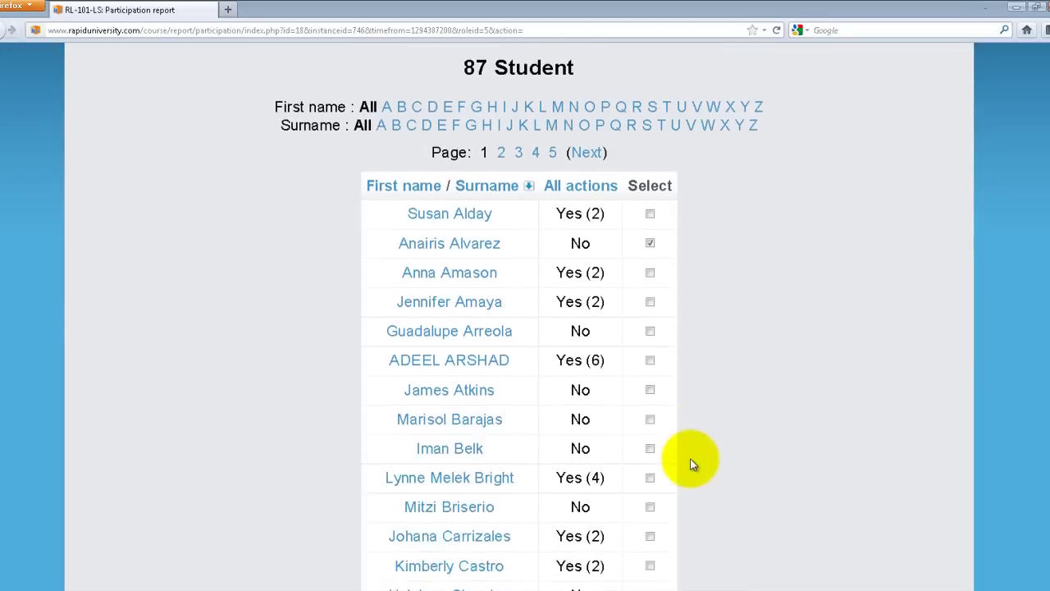
scroll(690, 462, "down", 3)
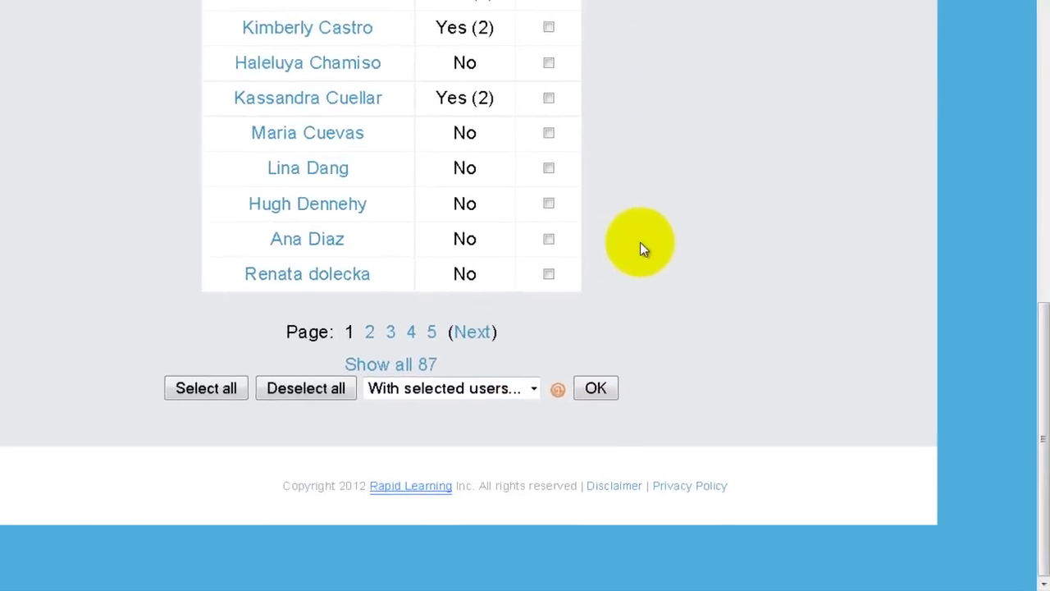
left_click(492, 390)
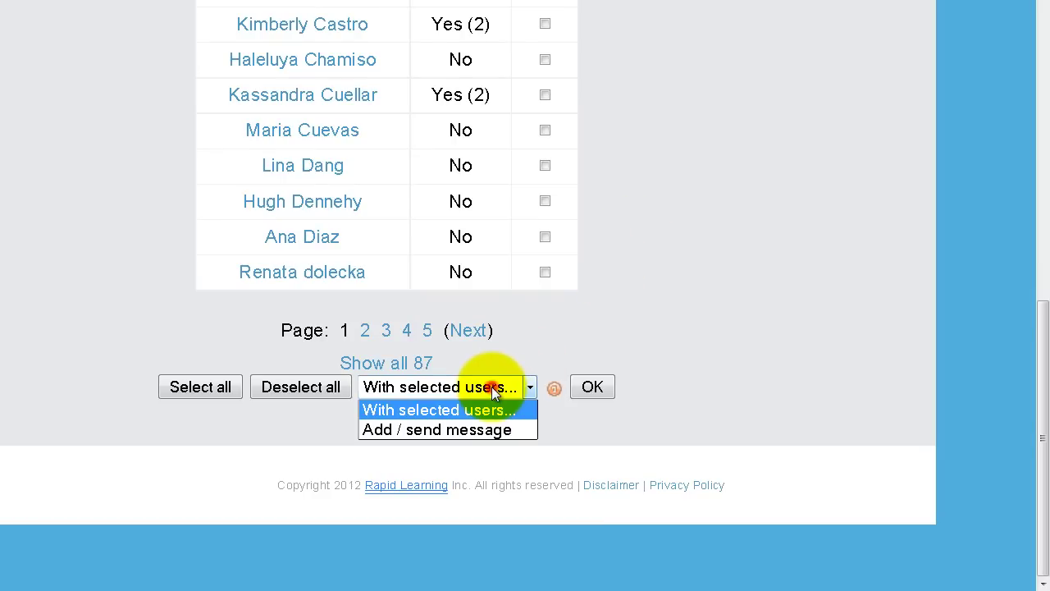
left_click(446, 428)
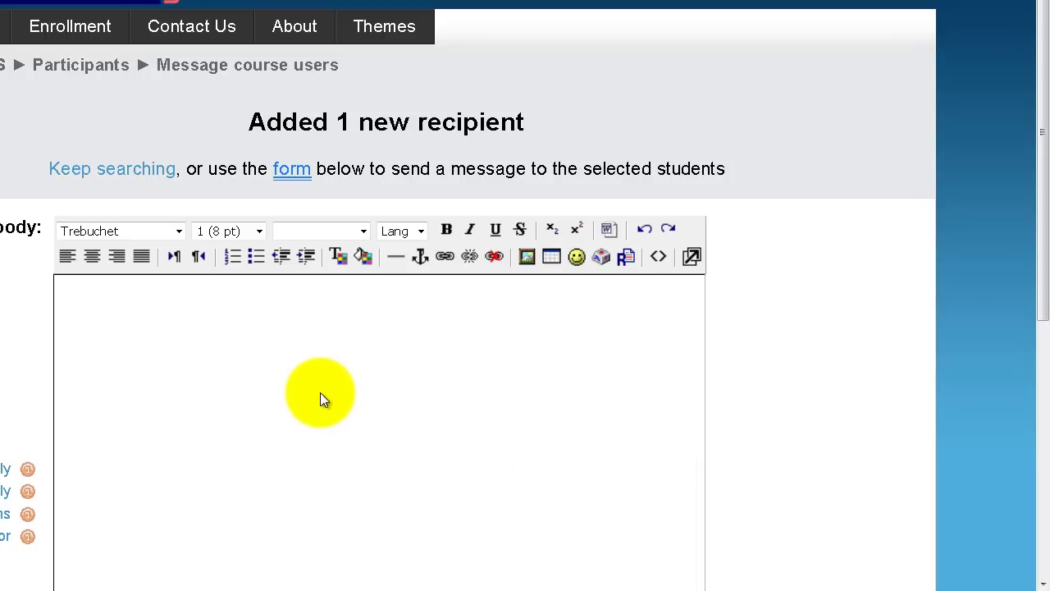
Step: Set the message body's font size to 3 (12 pt) and turn on bold
left_click(238, 359)
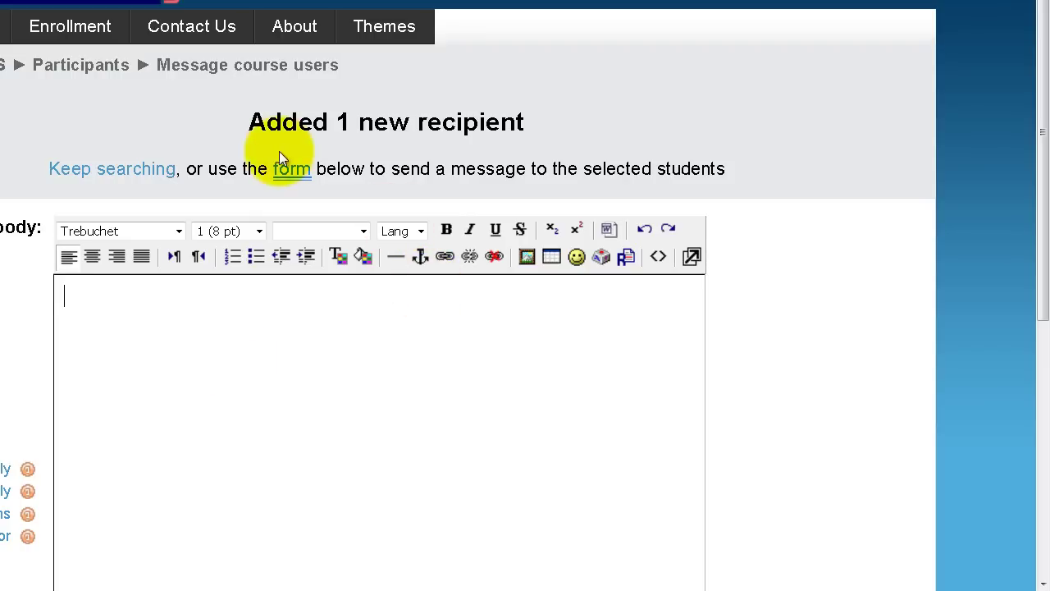
left_click(258, 231)
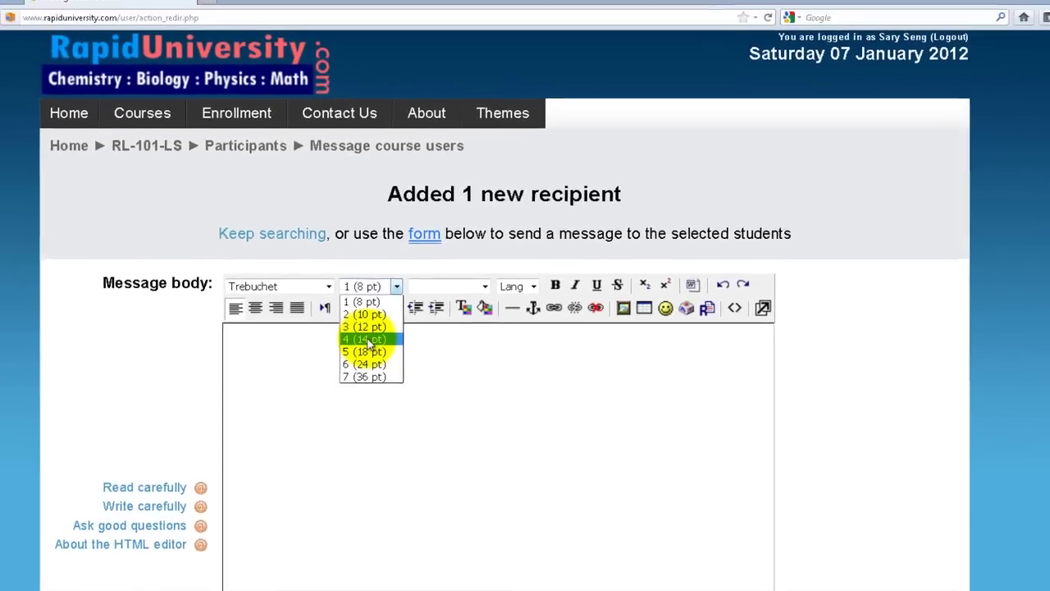
left_click(365, 326)
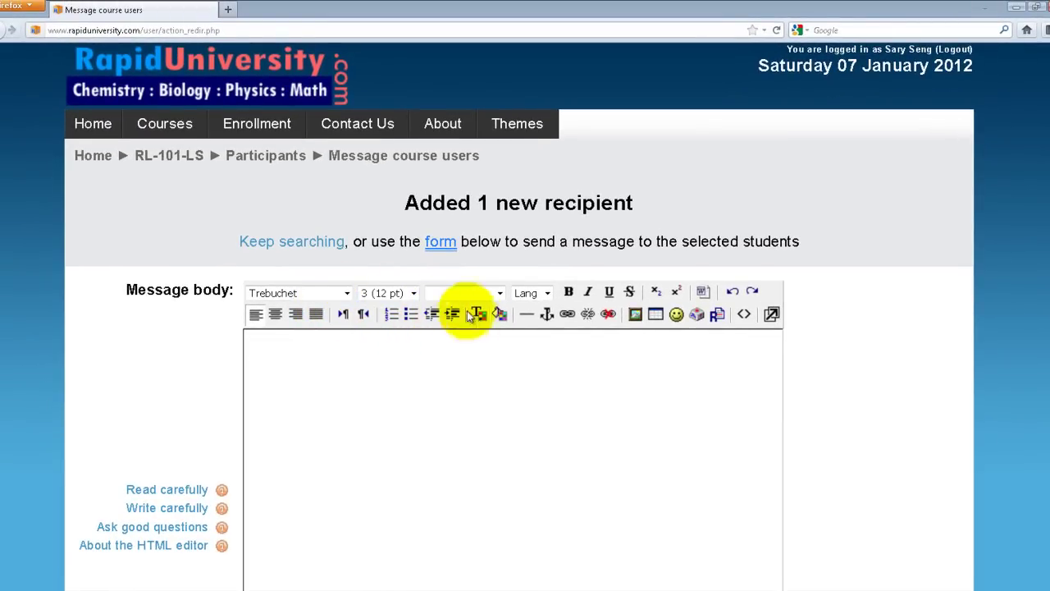
left_click(568, 294)
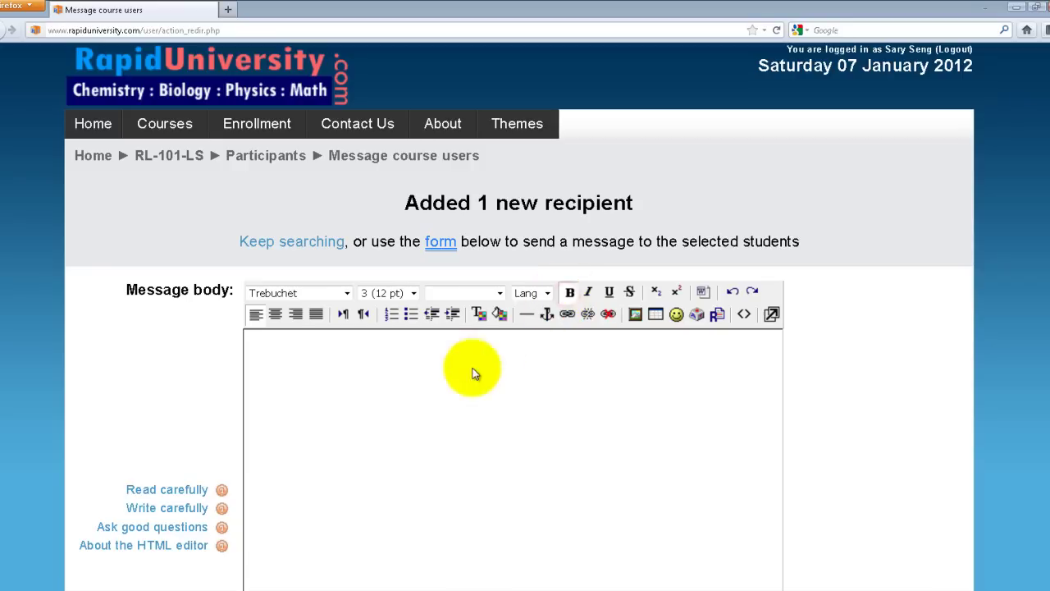
type("Hi,")
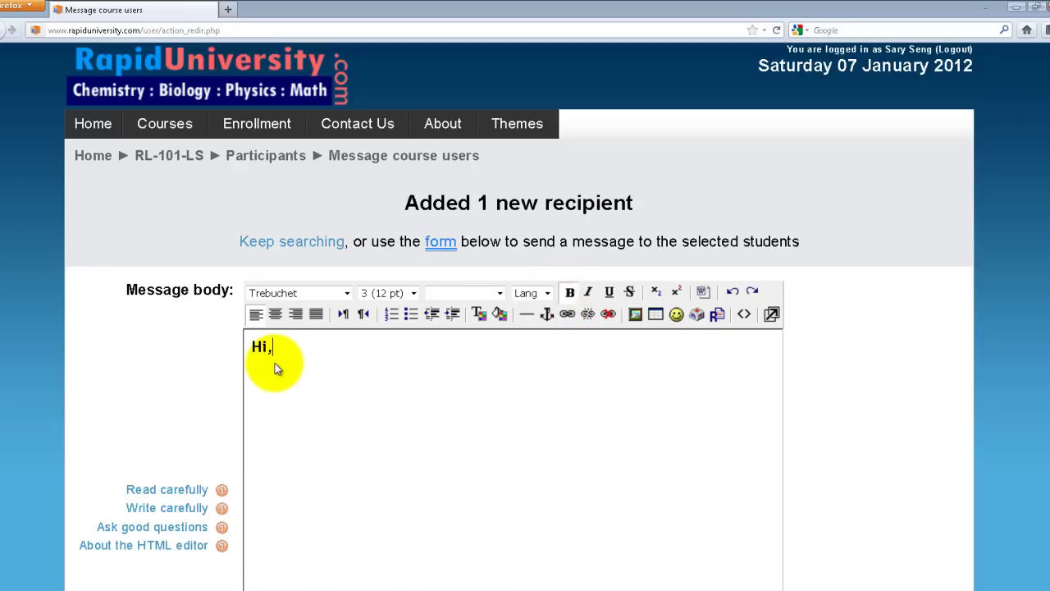
key("Return")
type("I notice that you havent")
Step: Make the whole message body read "Hi," and, on a new line, "I did not see you view Core Tutorial 1. Please do it."
key("ctrl+a")
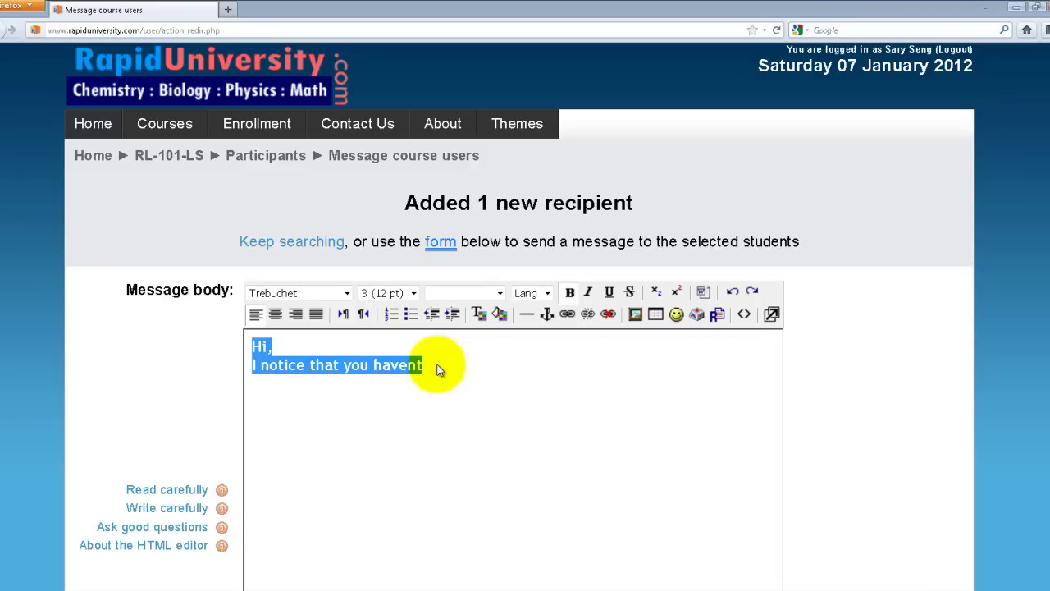
type("Hi,")
key("Return")
type("I didnt see")
key("BackSpace")
key("BackSpace")
key("BackSpace")
key("BackSpace")
key("BackSpace")
key("BackSpace")
key("BackSpace")
key("BackSpace")
key("BackSpace")
key("BackSpace")
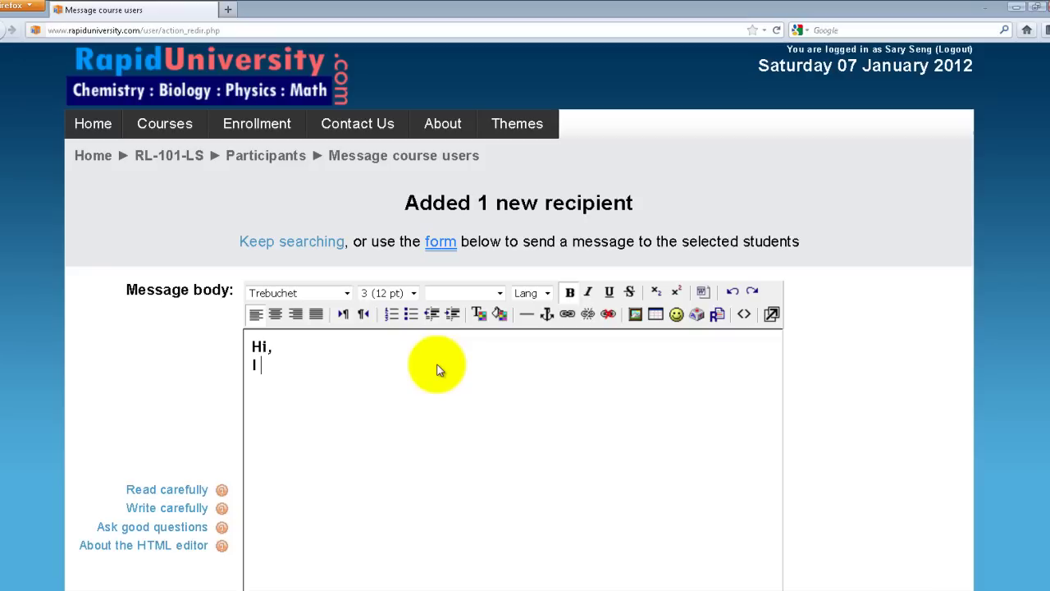
type("did not see you vi")
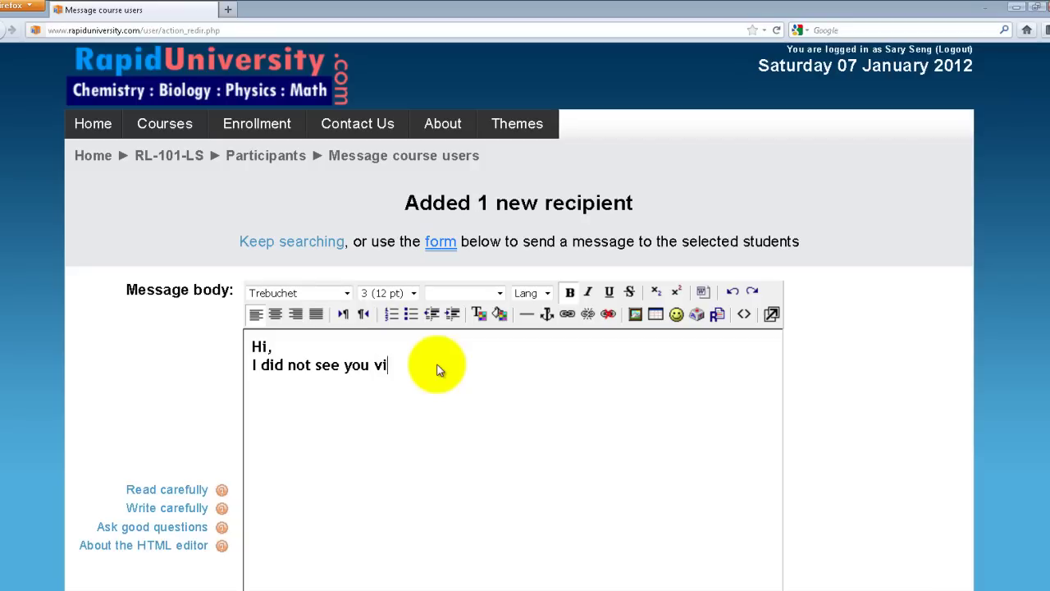
type("ew Core Tutor")
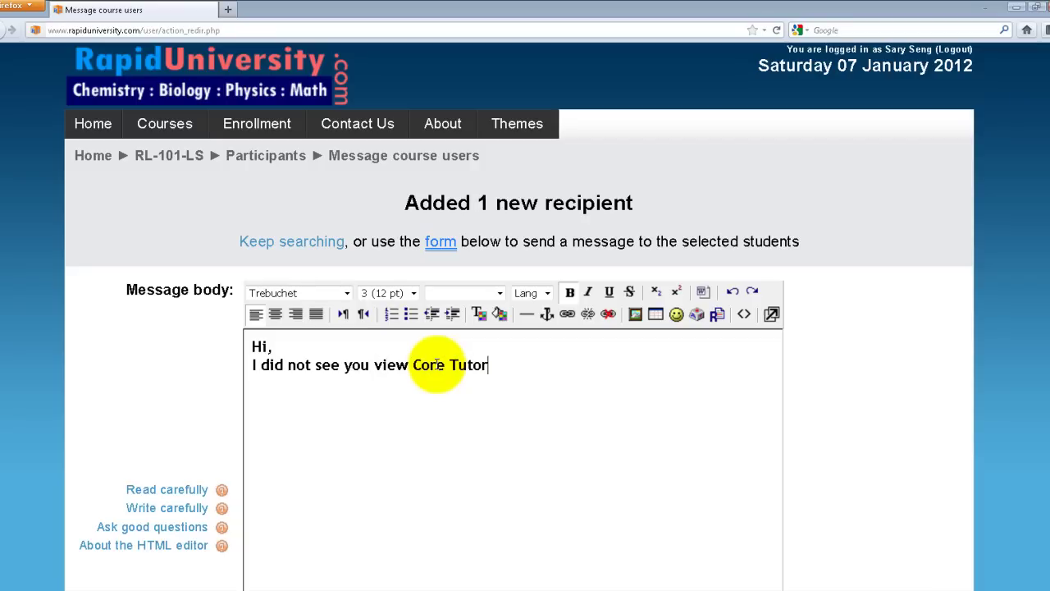
type("ial 1.  Please do it.")
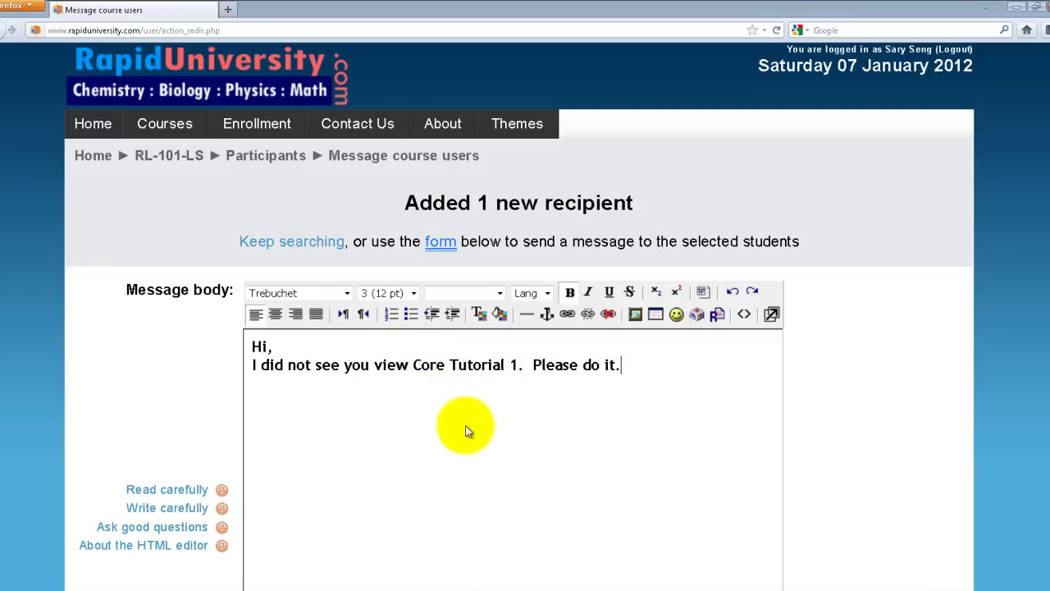
Step: Preview the message to the selected student and return to editing it
scroll(458, 429, "down", 5)
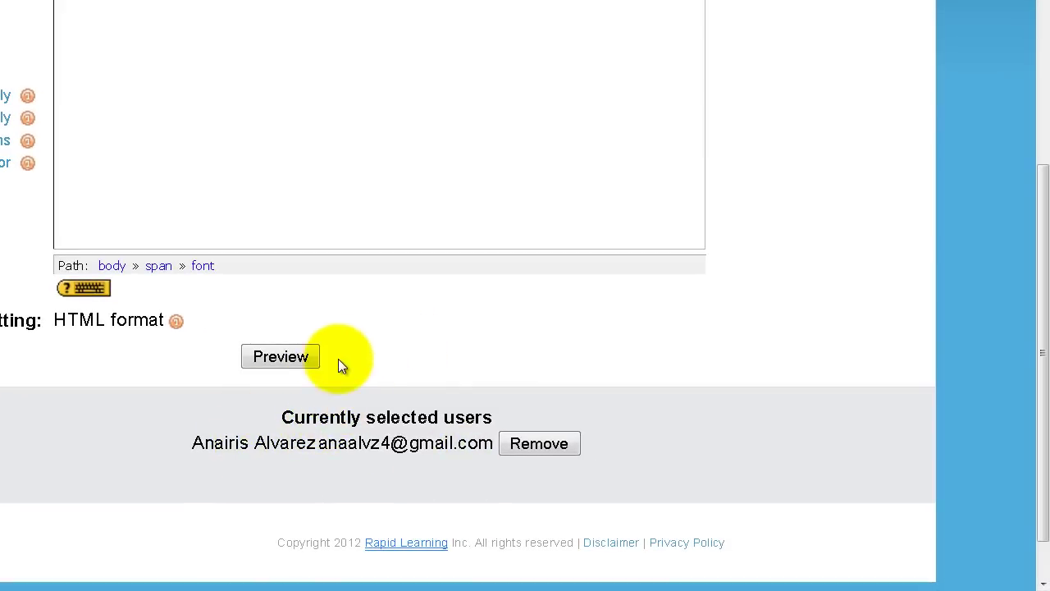
left_click(279, 356)
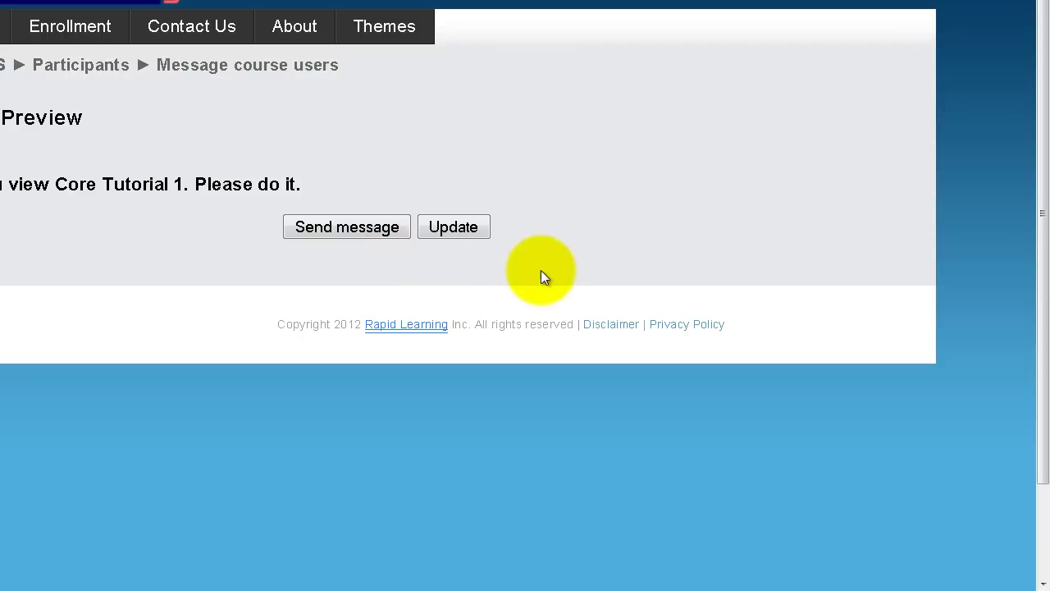
left_click(441, 227)
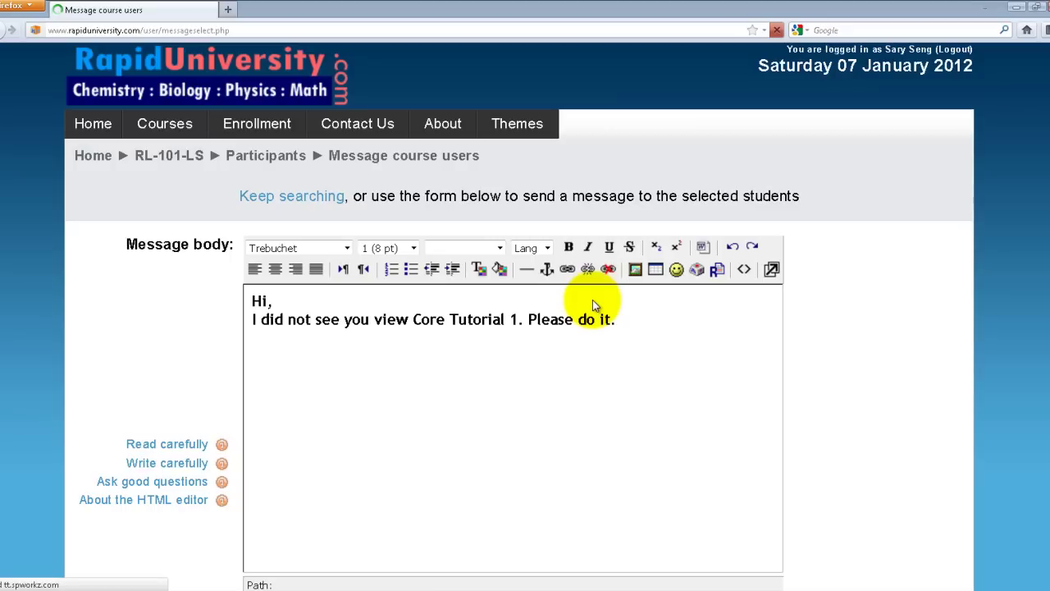
Step: Underline "Please do it" in the message body and preview the message again
left_click_drag(613, 319, 529, 319)
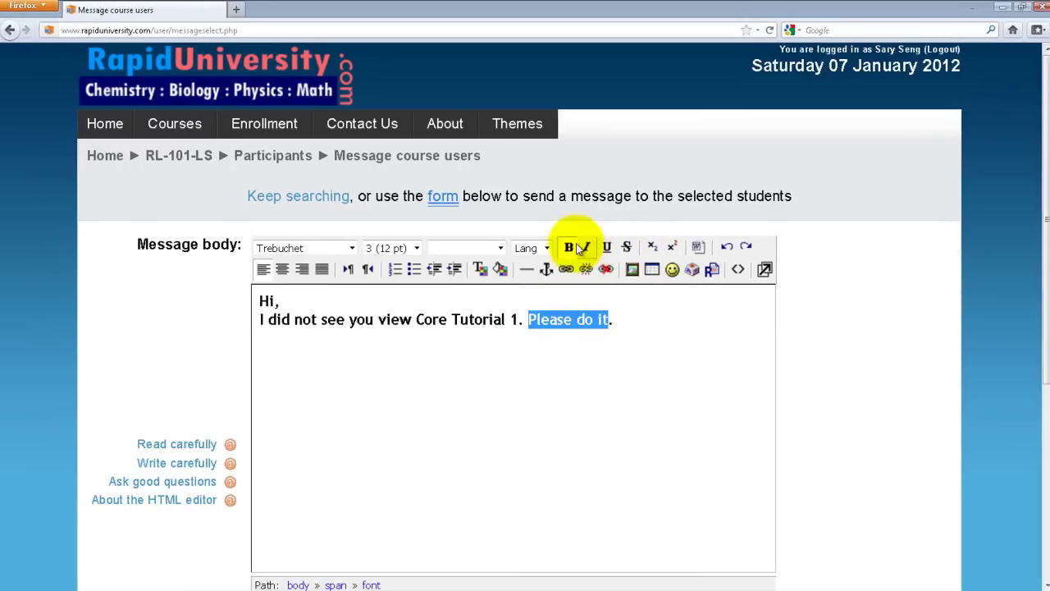
left_click(605, 248)
scroll(608, 365, "down", 3)
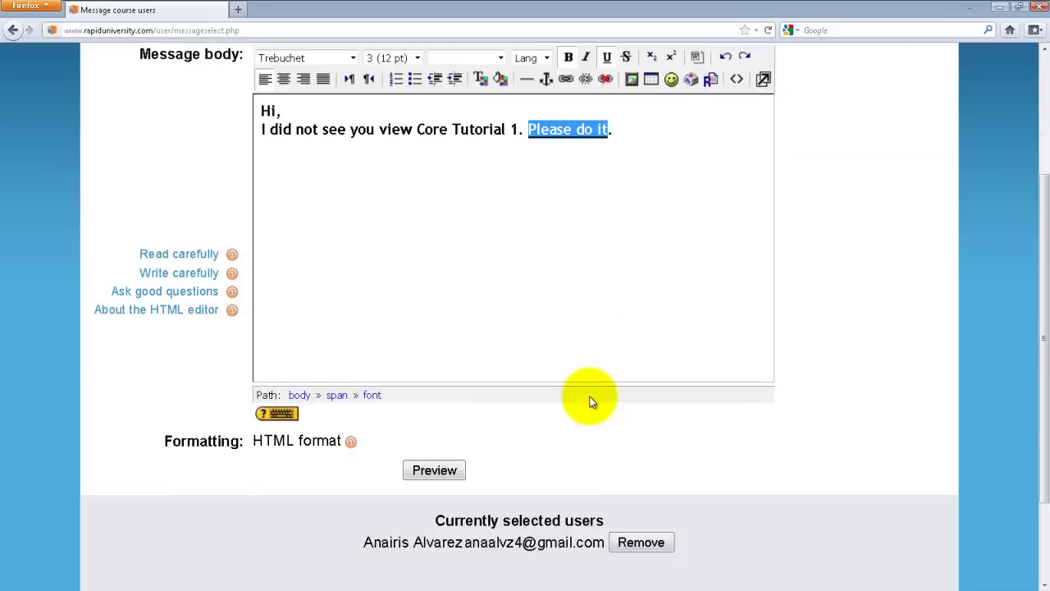
left_click(438, 399)
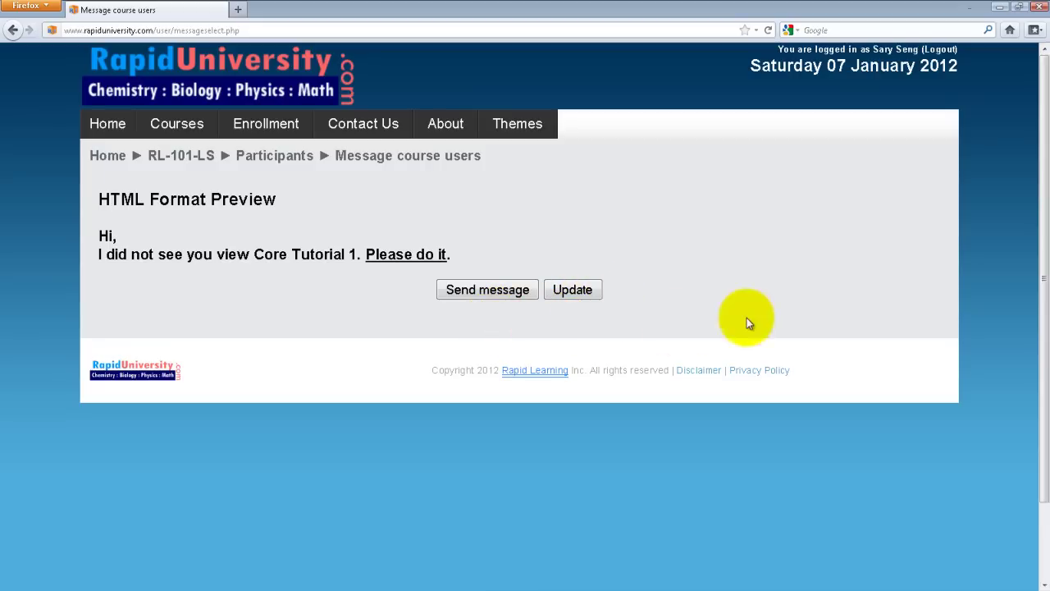
Step: Return to the RL-101-LS course and open the Statistics page from its reports
left_click(187, 161)
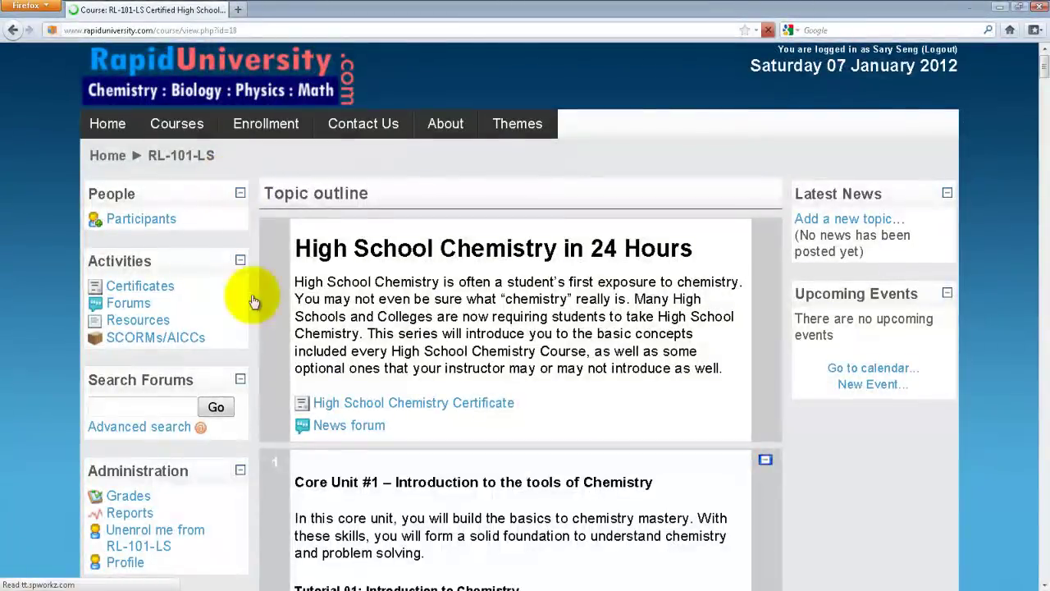
left_click(146, 517)
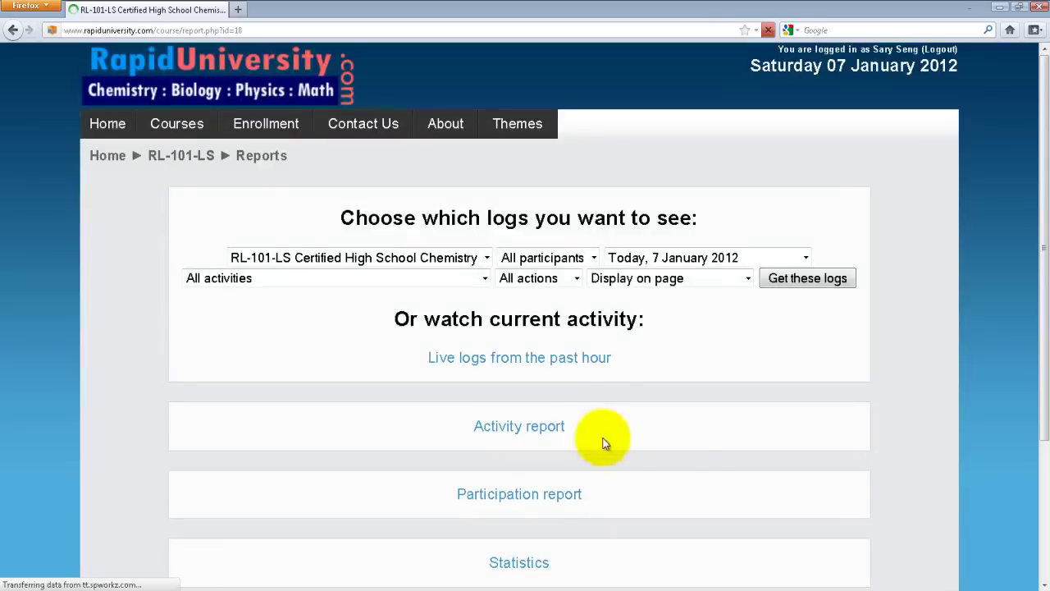
scroll(604, 441, "down", 3)
left_click(527, 442)
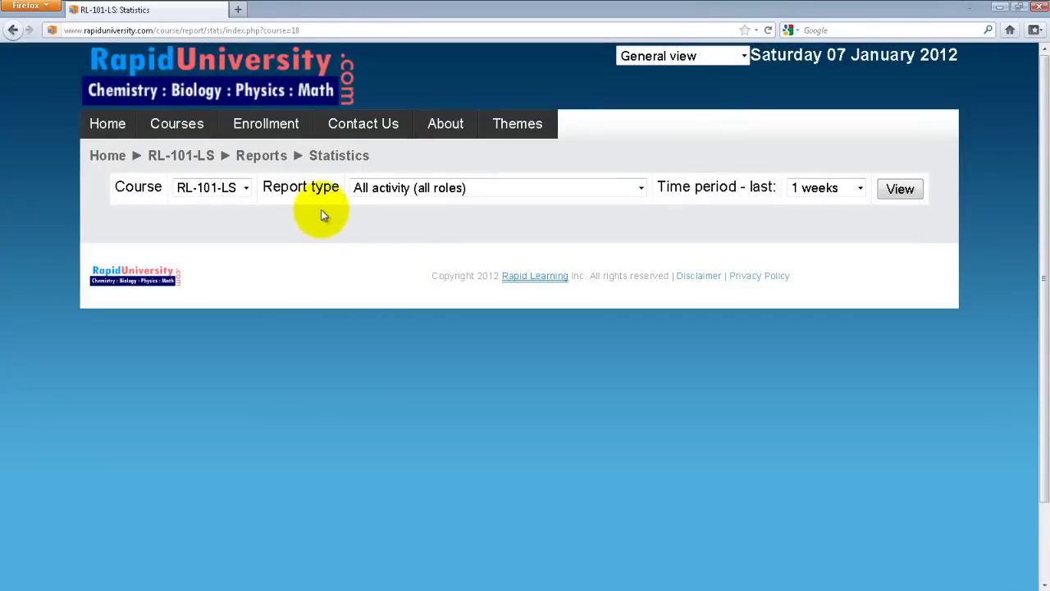
Step: Display statistics for course RL-101-LS with report type All activity (all roles) and the time period Last year
left_click(246, 189)
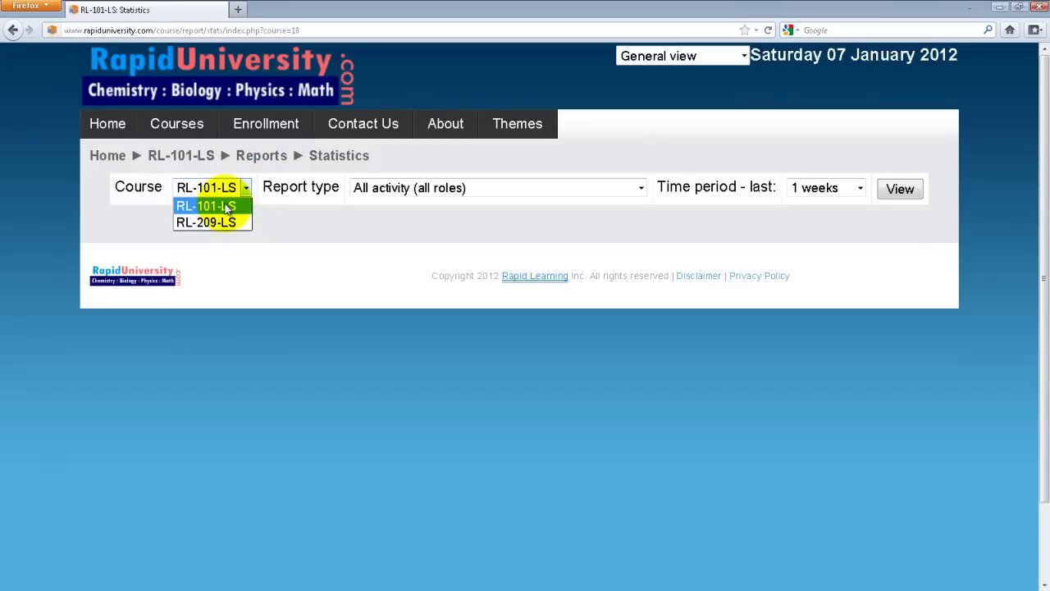
left_click(226, 206)
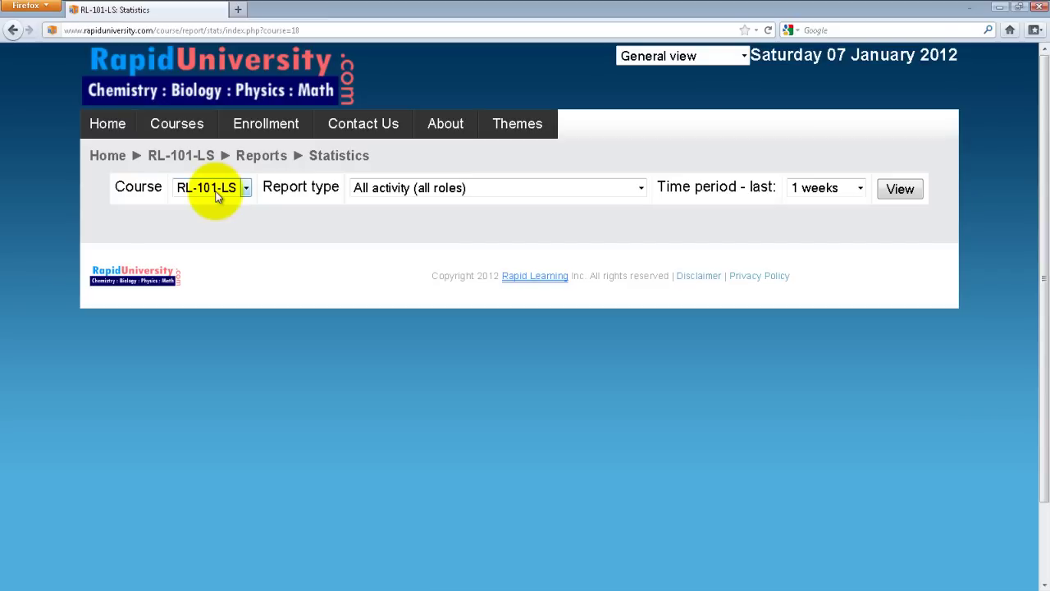
left_click(569, 191)
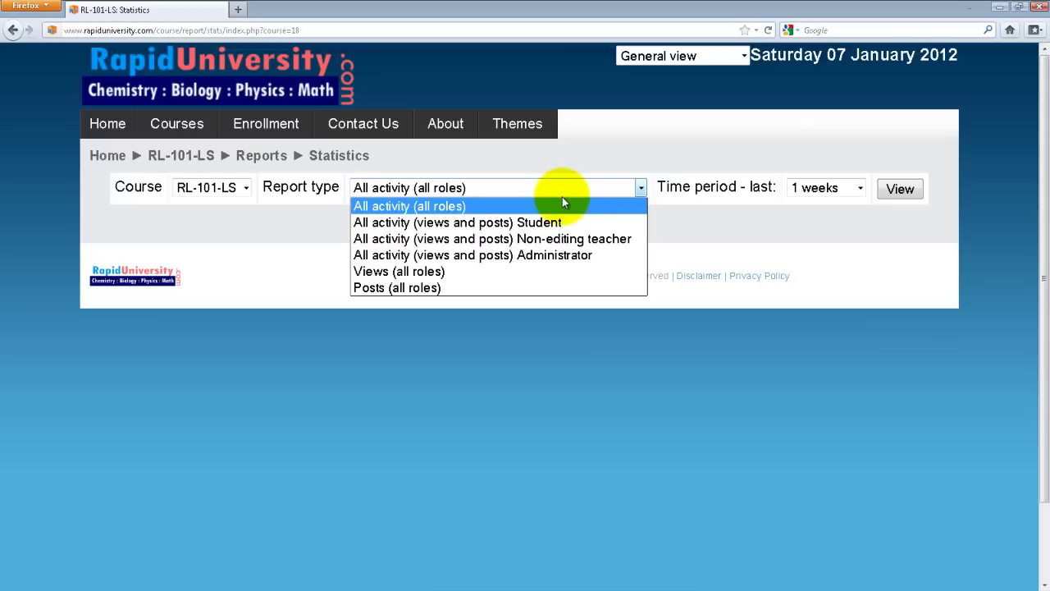
left_click(426, 208)
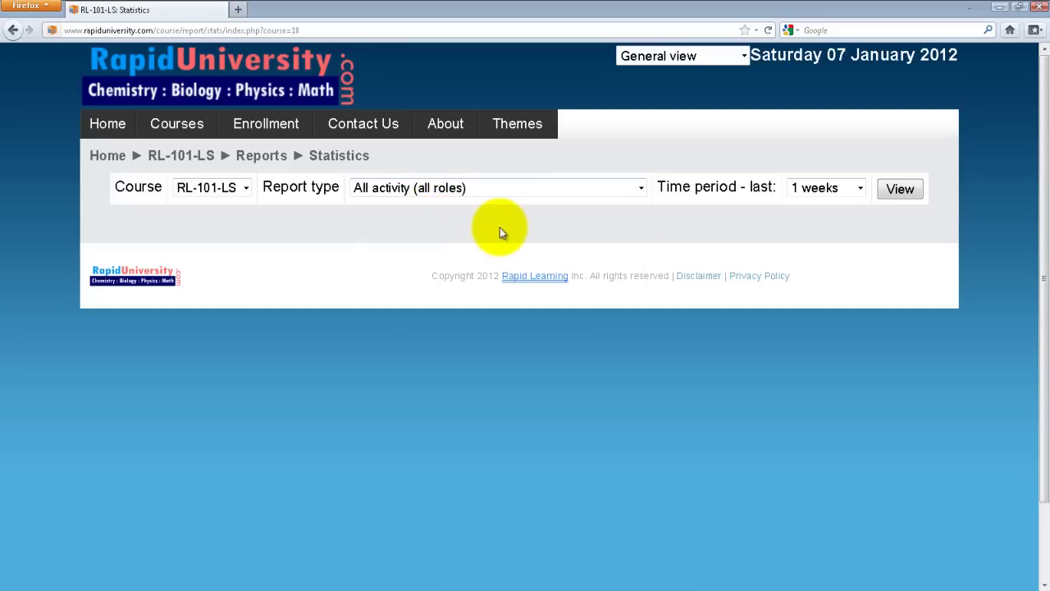
left_click(851, 190)
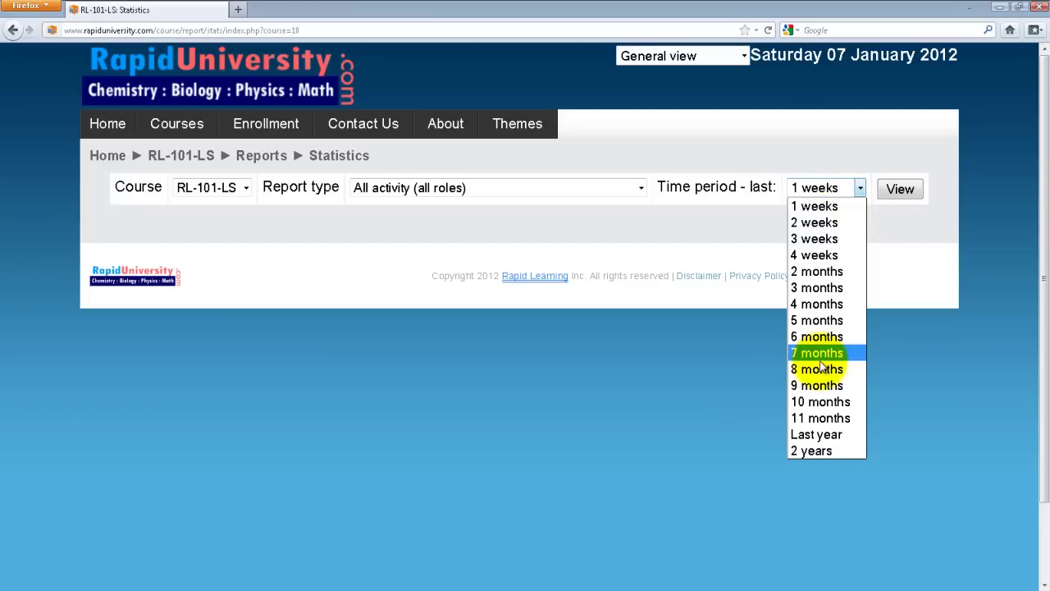
left_click(821, 435)
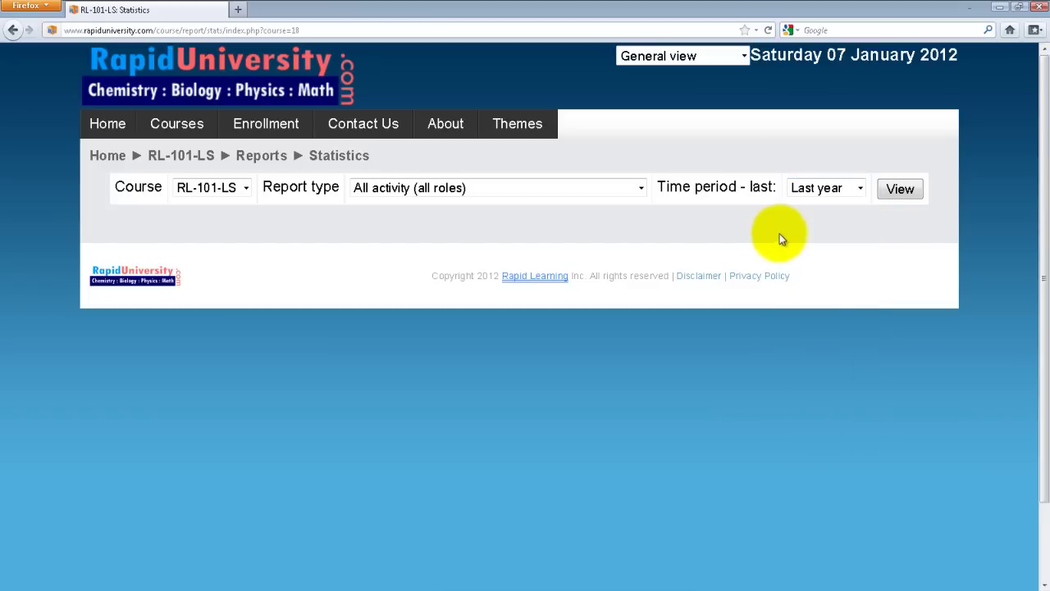
left_click(898, 191)
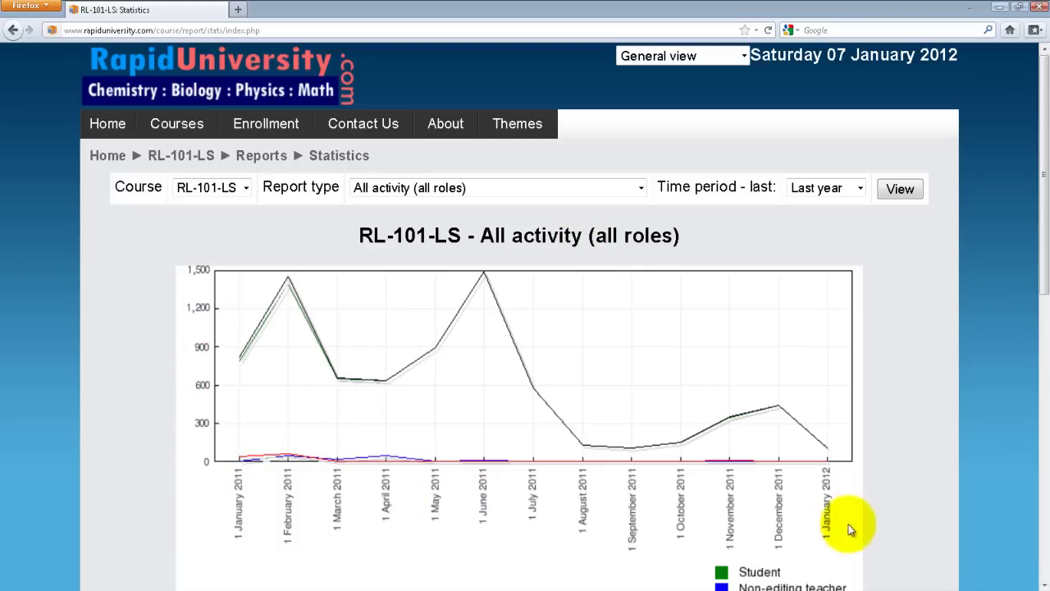
Step: Review the activity graph and monthly table, and open the course logs for the period ending 1 February 2011
scroll(879, 488, "down", 3)
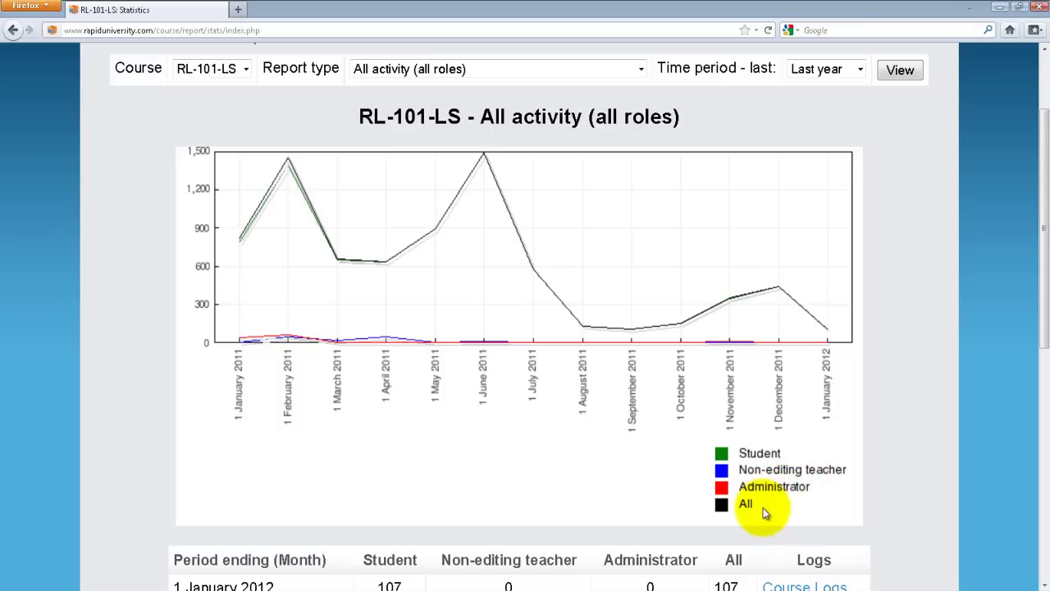
scroll(756, 506, "down", 5)
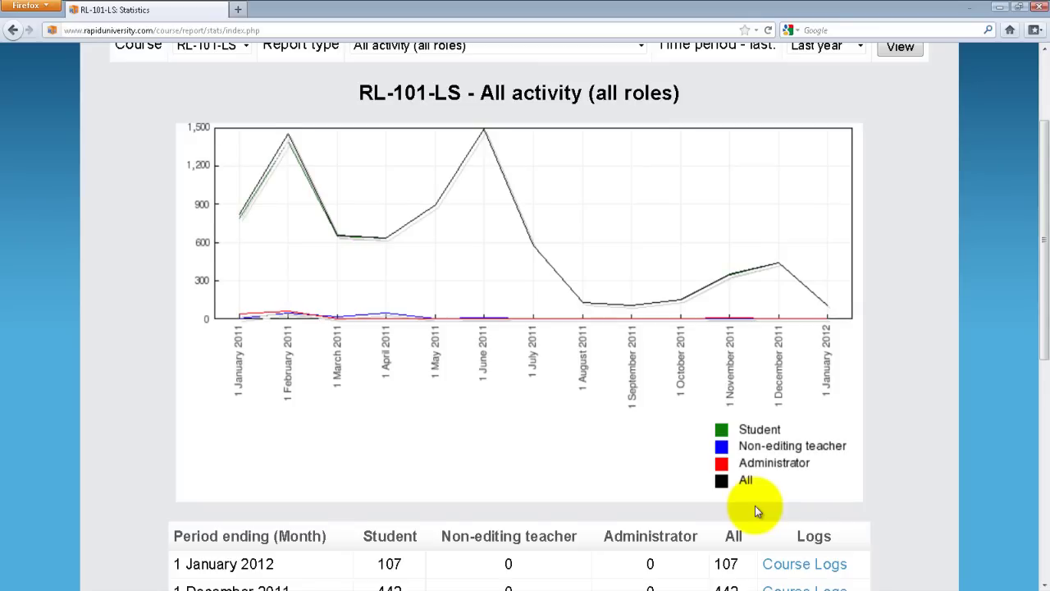
scroll(756, 508, "down", 4)
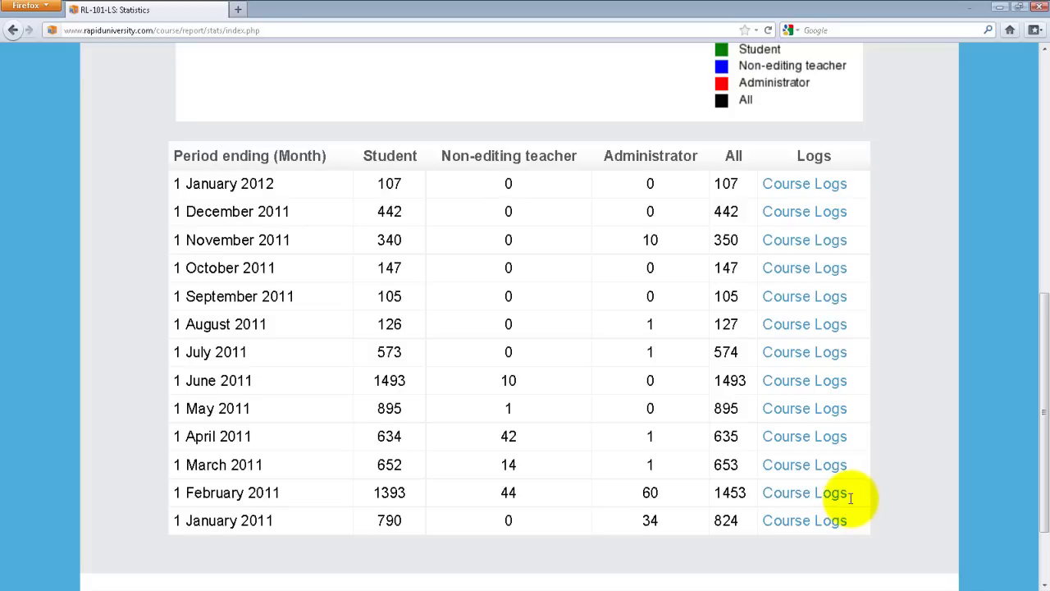
left_click(781, 495)
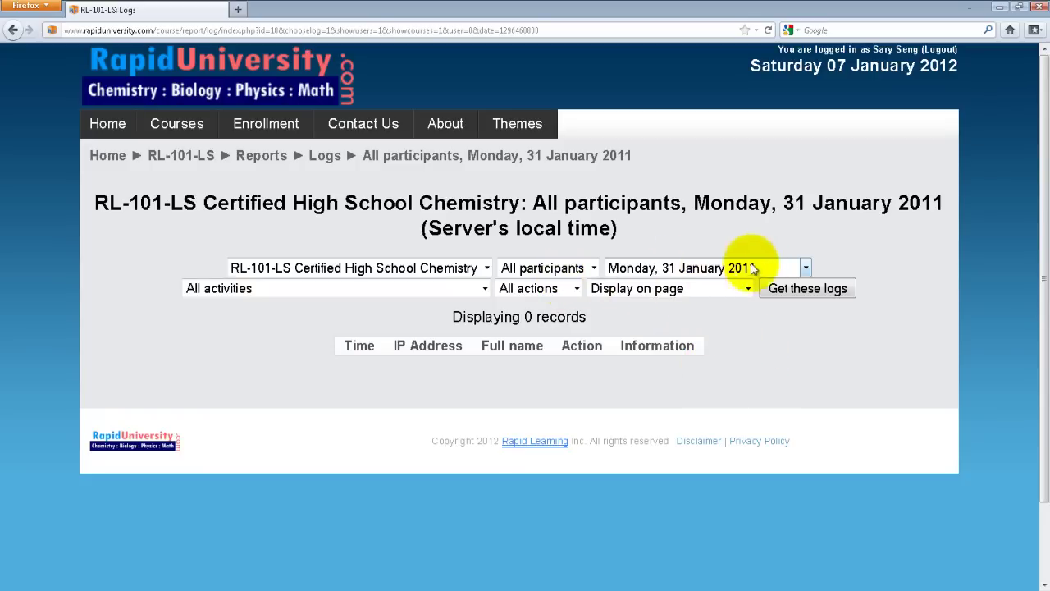
Step: Set the log date to All days and get the RL-101-LS logs for all participants, displayed on the page
left_click(799, 267)
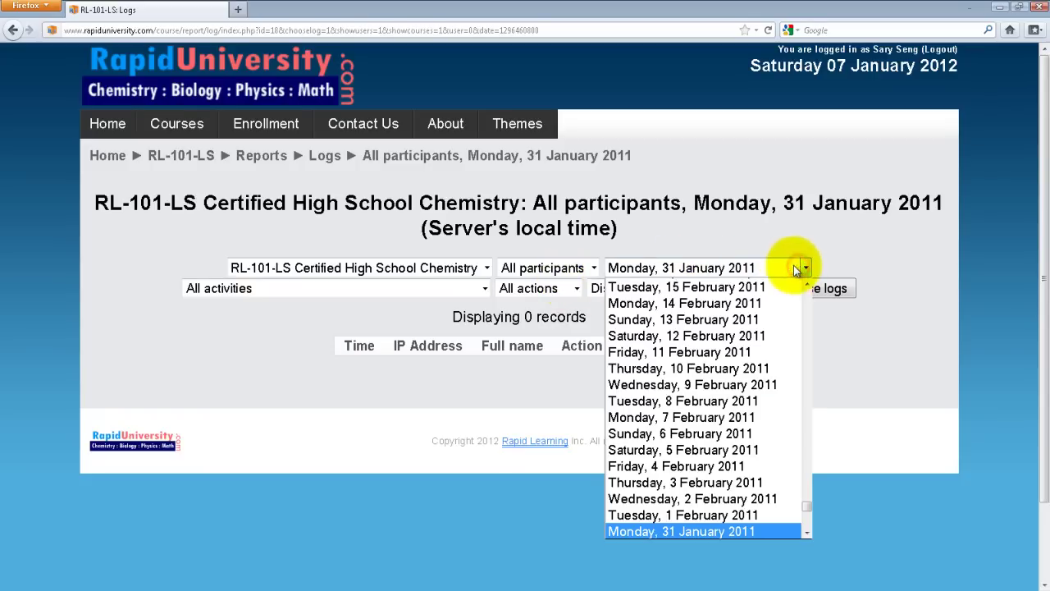
scroll(768, 344, "up", 4)
scroll(706, 305, "up", 20)
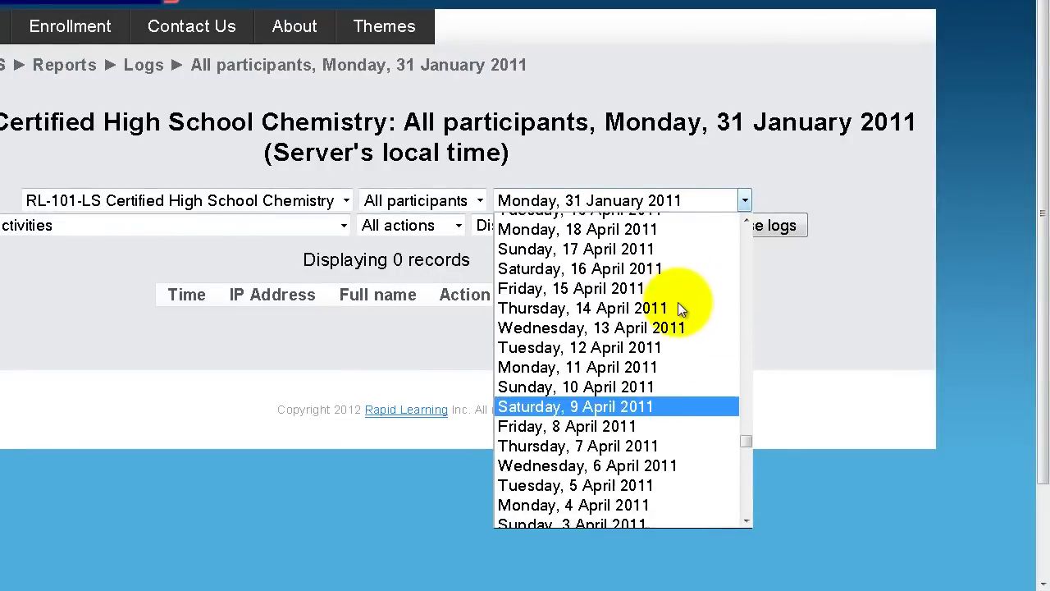
left_click_drag(744, 415, 784, 224)
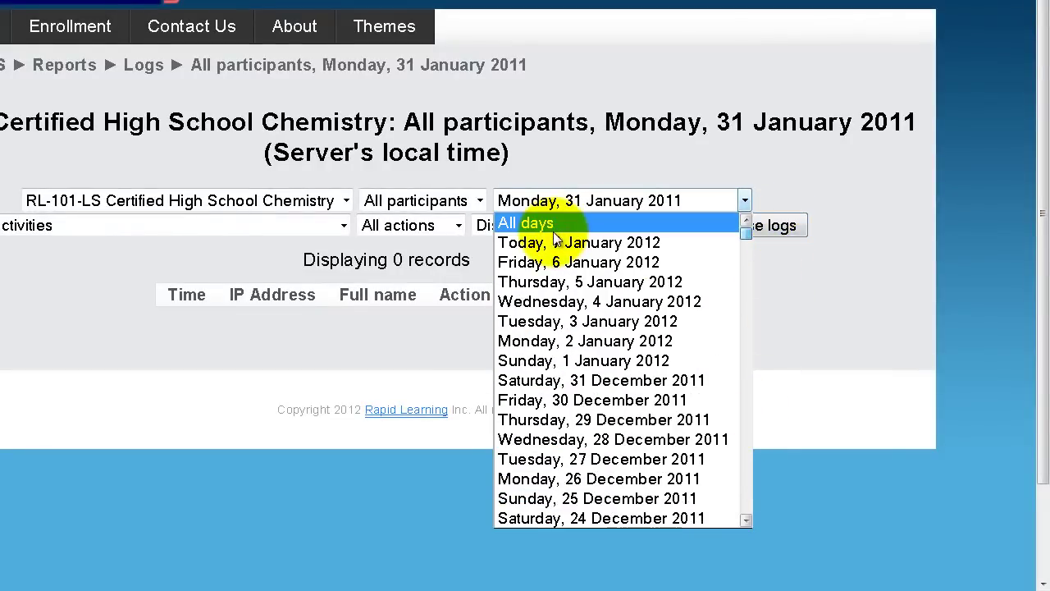
left_click(533, 221)
left_click(749, 227)
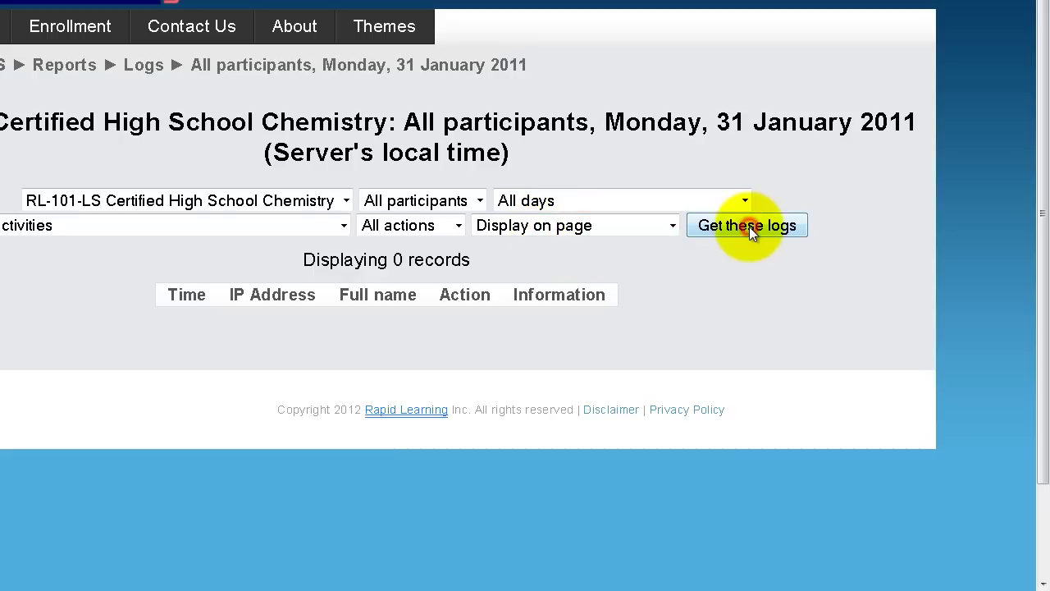